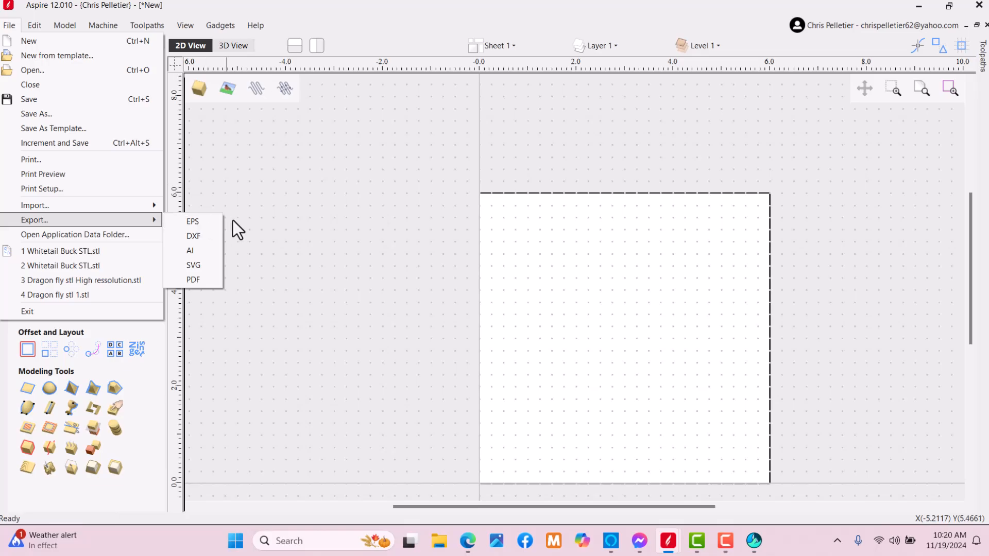
- Draw a freehand wavy, nearly closed curve about 4.4 wide and 2.6 high in the lower half of the job area
click(394, 224)
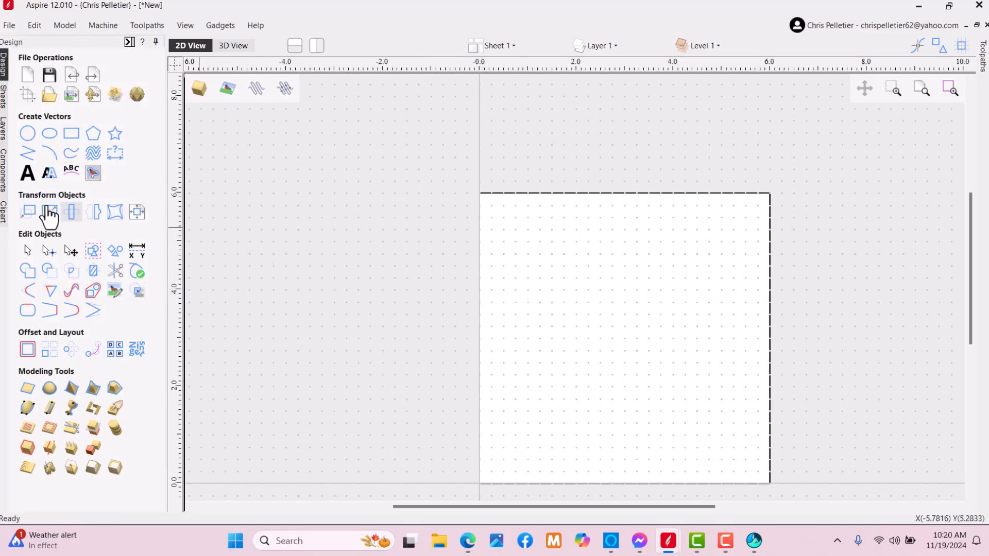
click(71, 154)
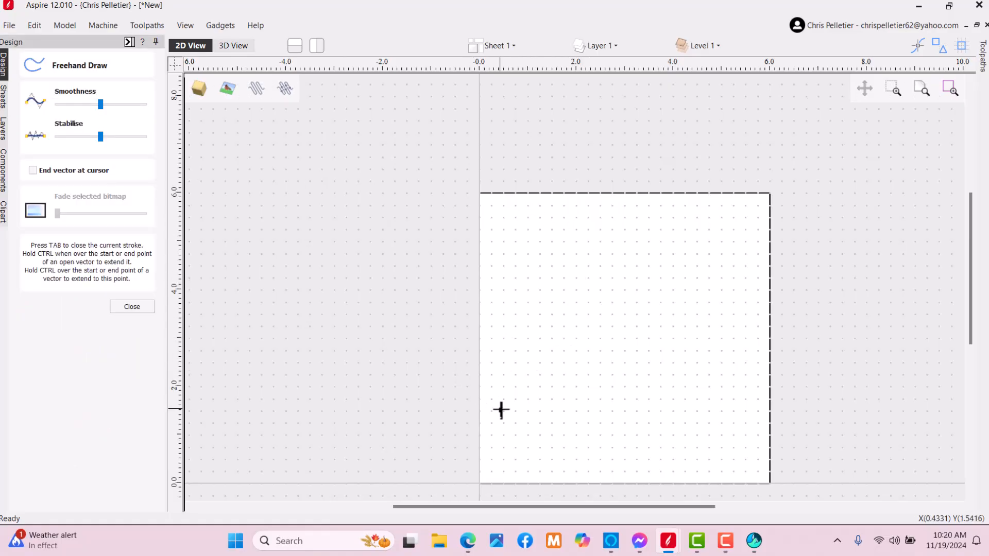
mouse_move(502, 411)
mouse_down()
mouse_move(496, 345)
mouse_move(545, 329)
mouse_move(573, 356)
mouse_move(625, 296)
mouse_move(663, 323)
mouse_move(676, 360)
mouse_move(592, 415)
mouse_move(500, 417)
mouse_move(546, 424)
mouse_up()
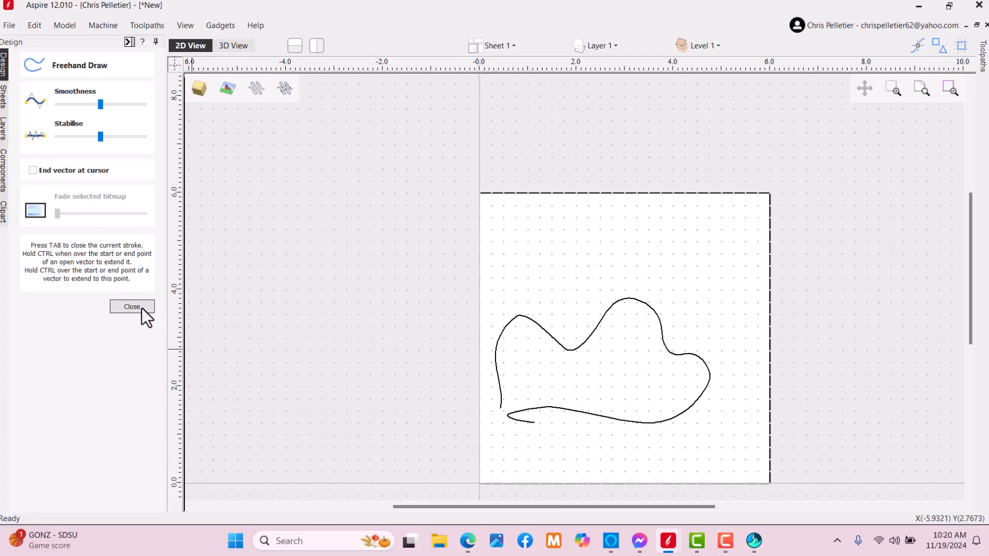
key(Escape)
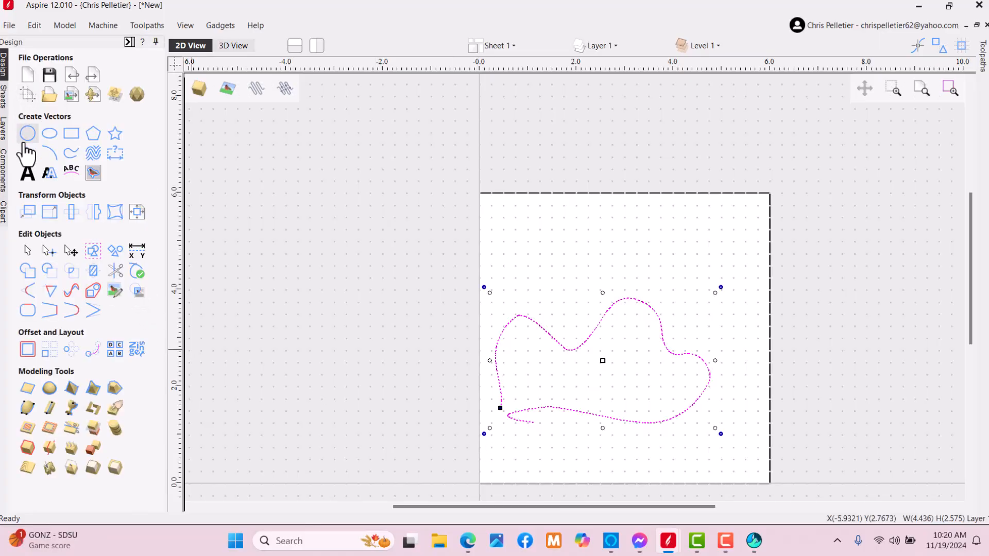
- Draw an open stepped polyline of straight segments about 4.9 wide and 0.8 high above the freehand curve
click(507, 255)
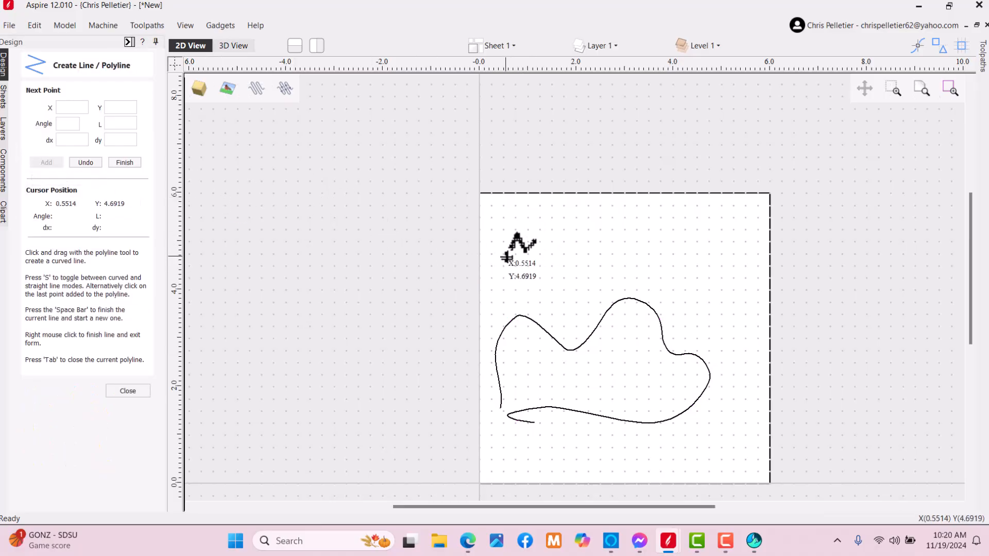
click(507, 226)
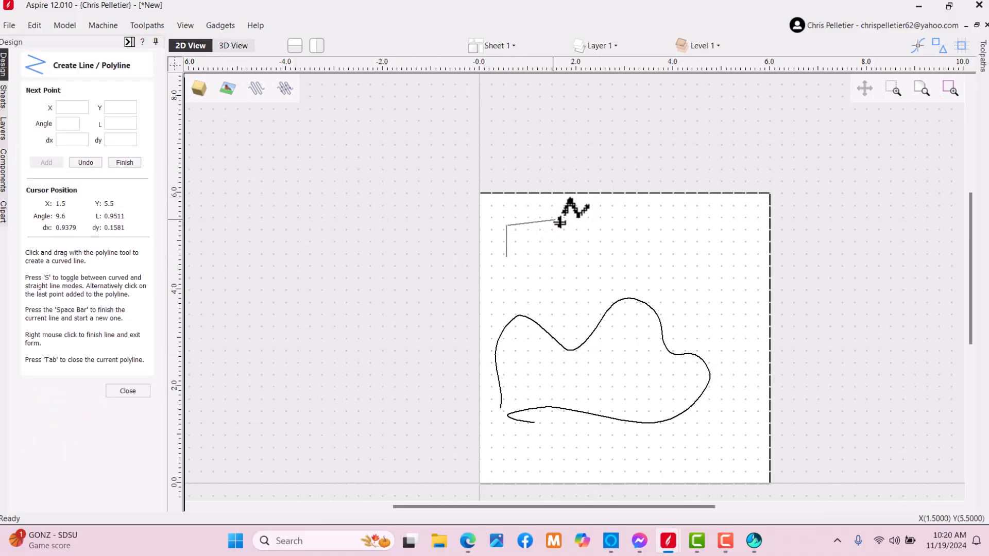
click(570, 225)
click(570, 234)
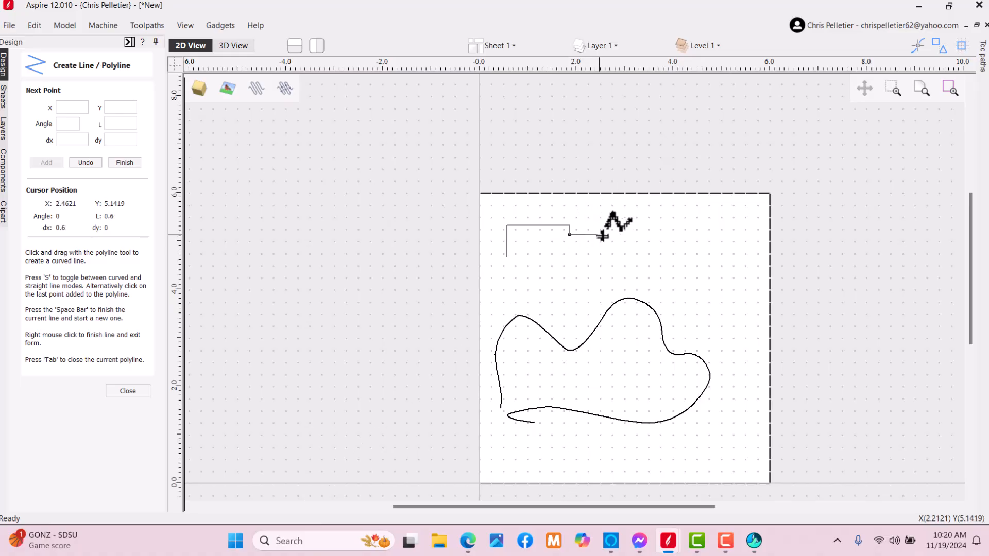
click(643, 234)
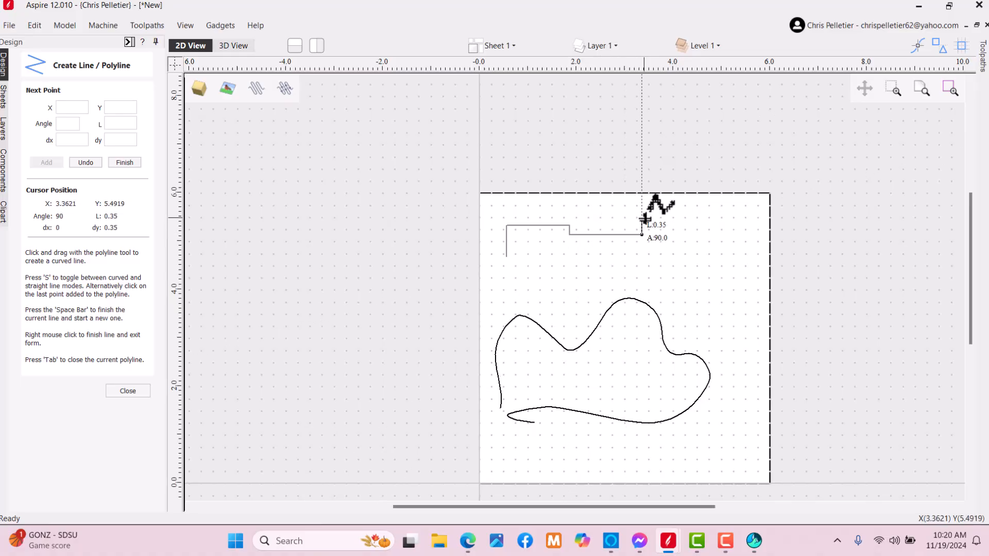
click(646, 218)
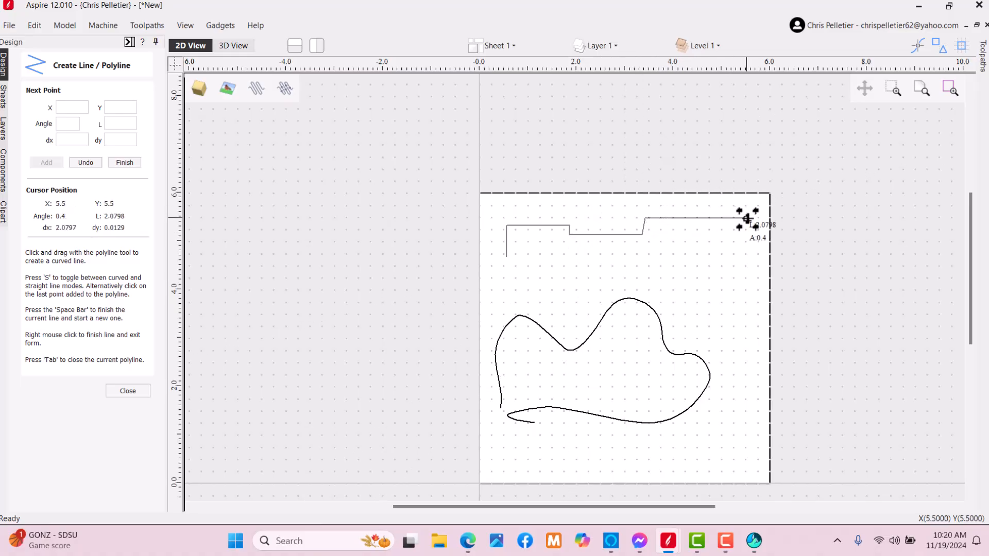
click(747, 218)
right_click(745, 218)
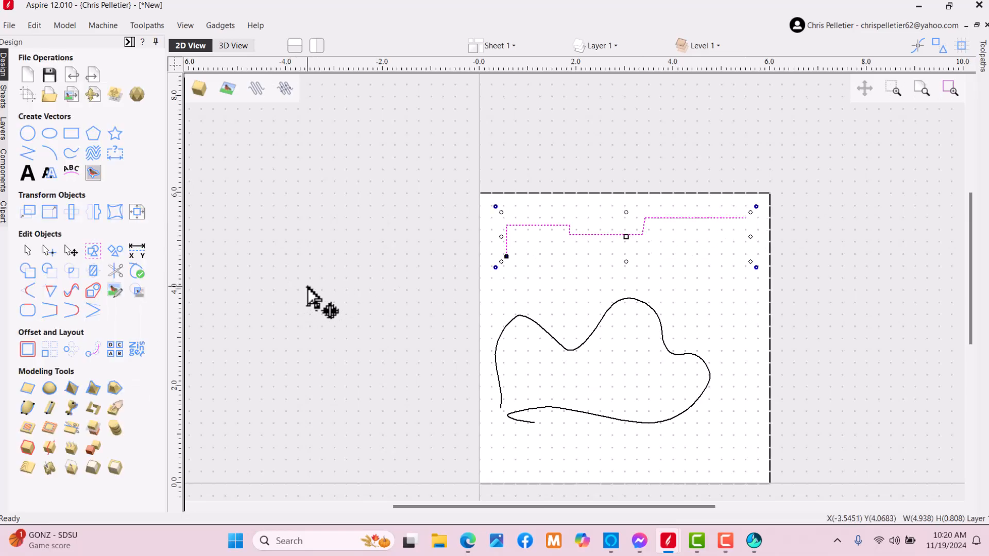
- Select both vectors and examine their nodes in node editing mode
mouse_move(746, 433)
mouse_down()
mouse_move(504, 276)
mouse_move(308, 173)
mouse_up()
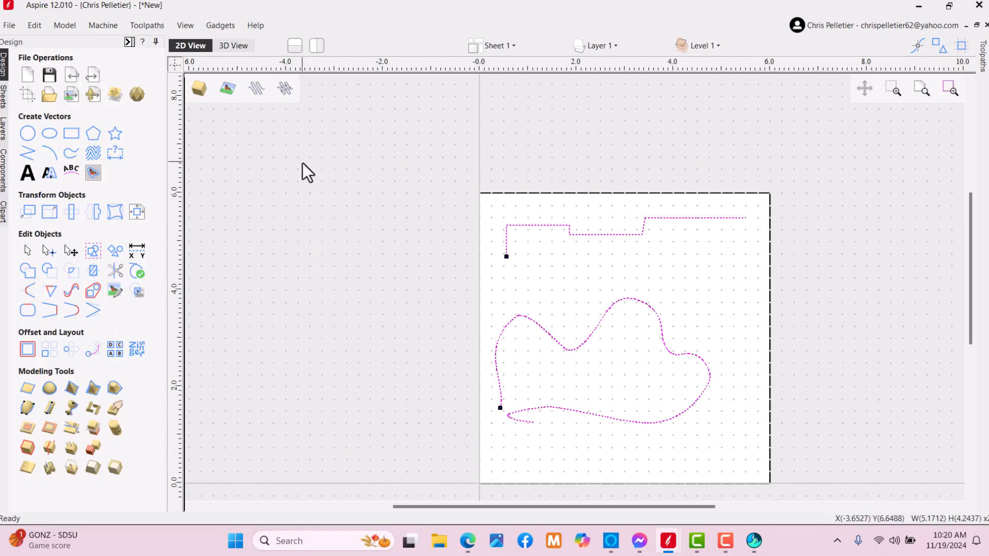
key(n)
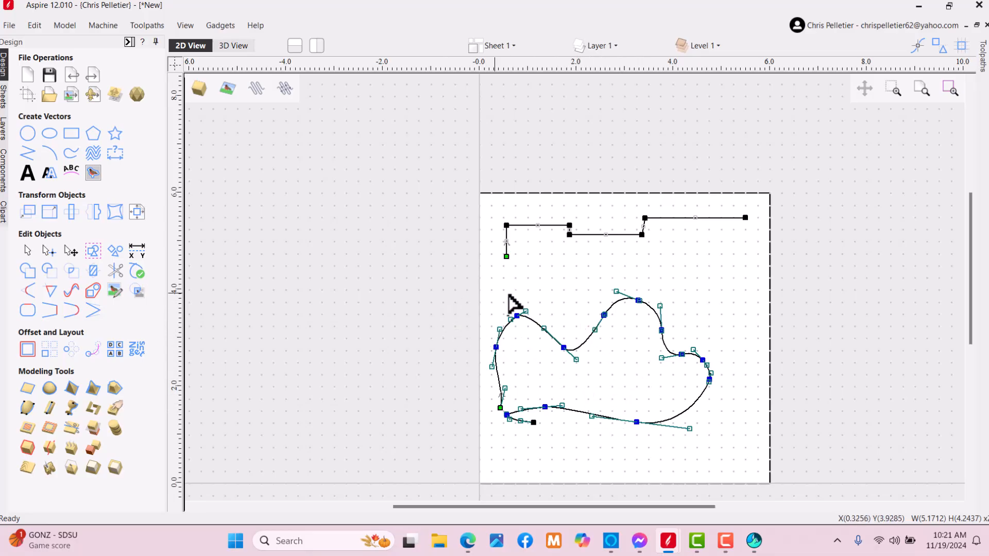
click(582, 286)
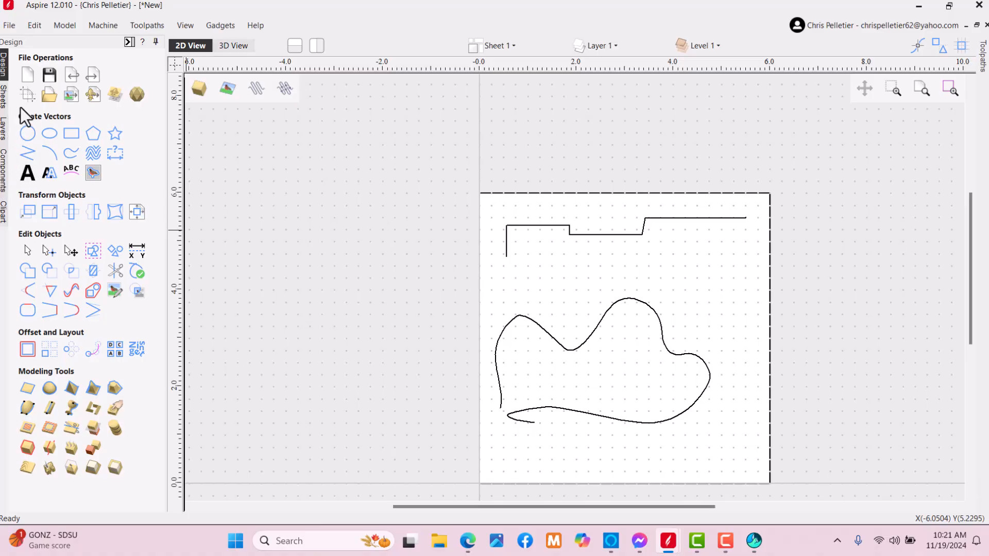
- Export the vectors as a DXF file named dxf 1 into the eps vs dxf folder
click(10, 25)
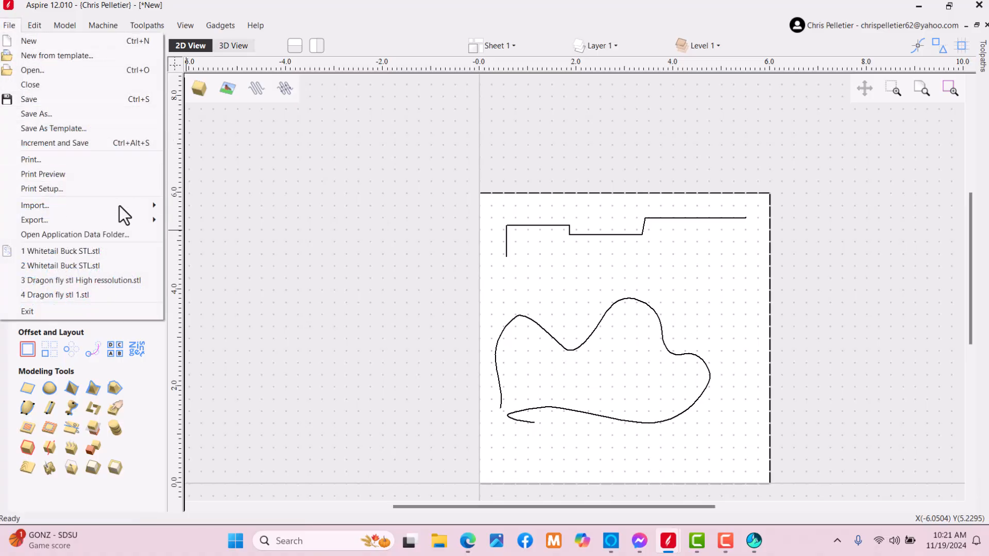
mouse_move(133, 220)
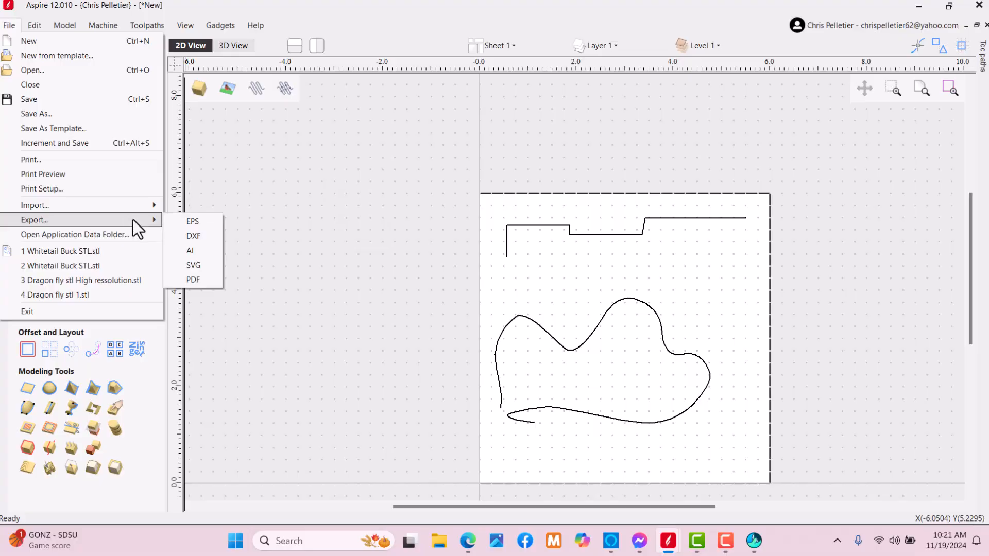
click(202, 237)
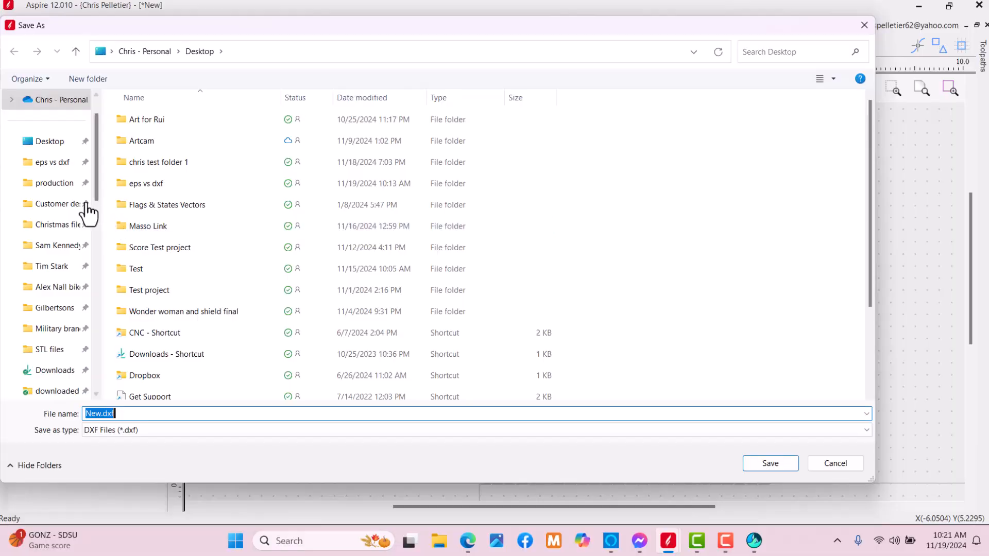
click(53, 163)
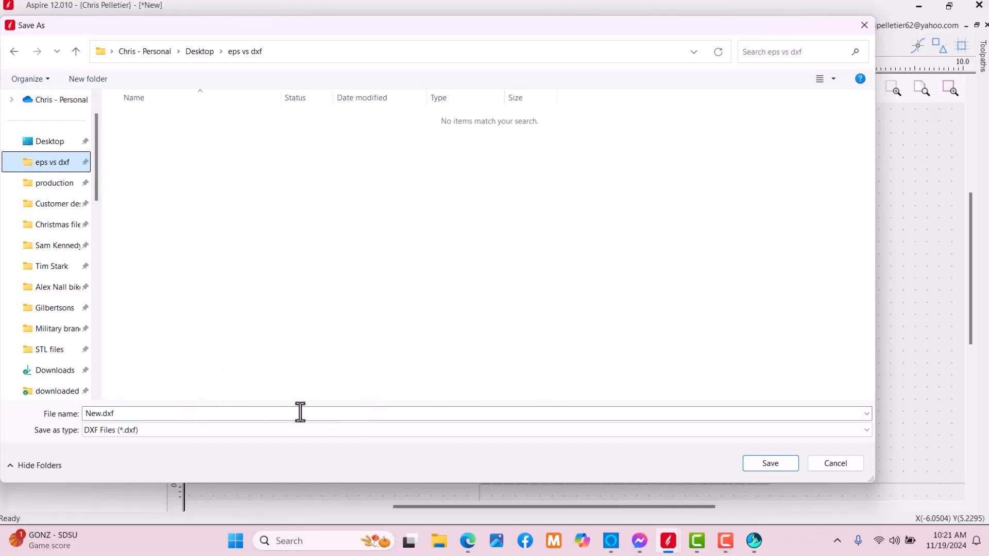
click(143, 409)
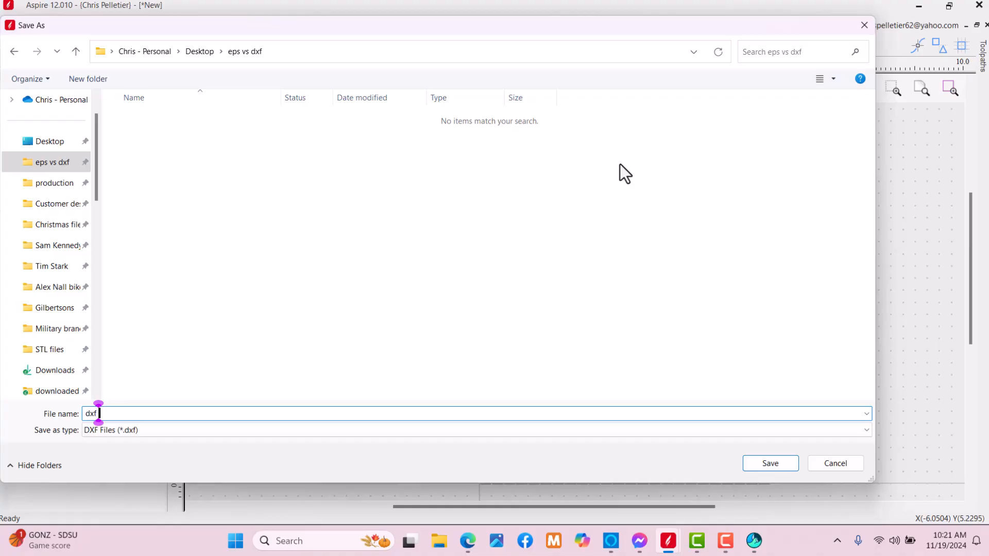
click(755, 467)
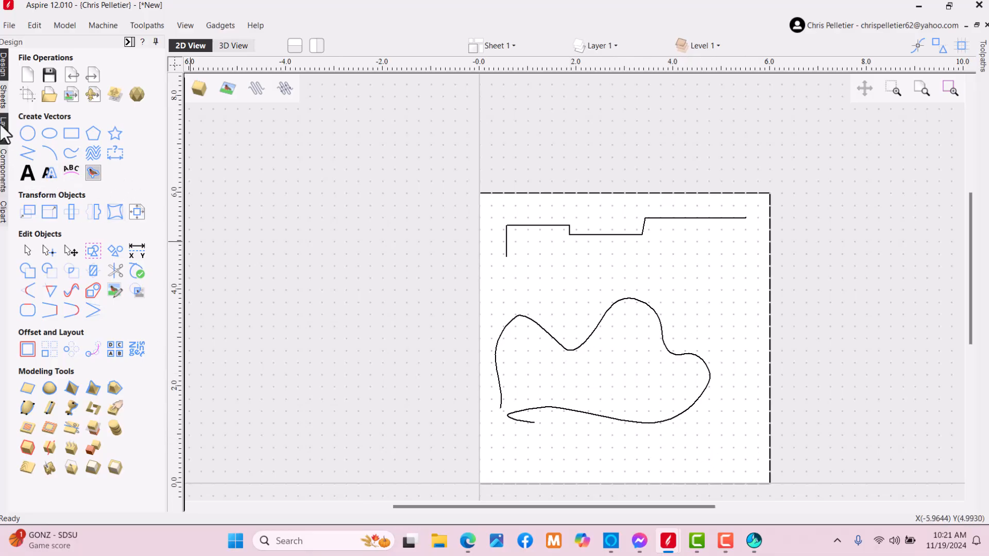
- Export the vectors as an EPS file named eps test into the eps vs dxf folder
click(9, 26)
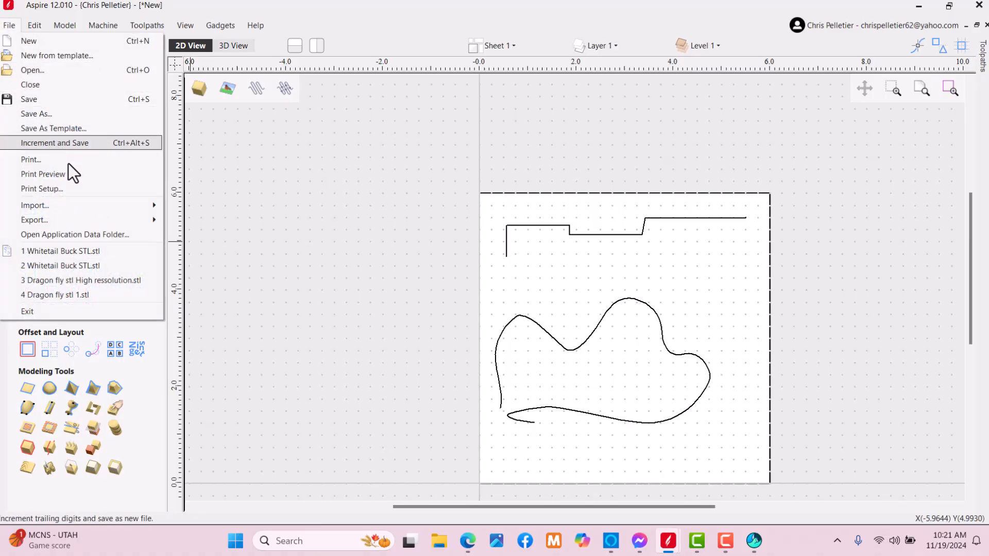
mouse_move(123, 227)
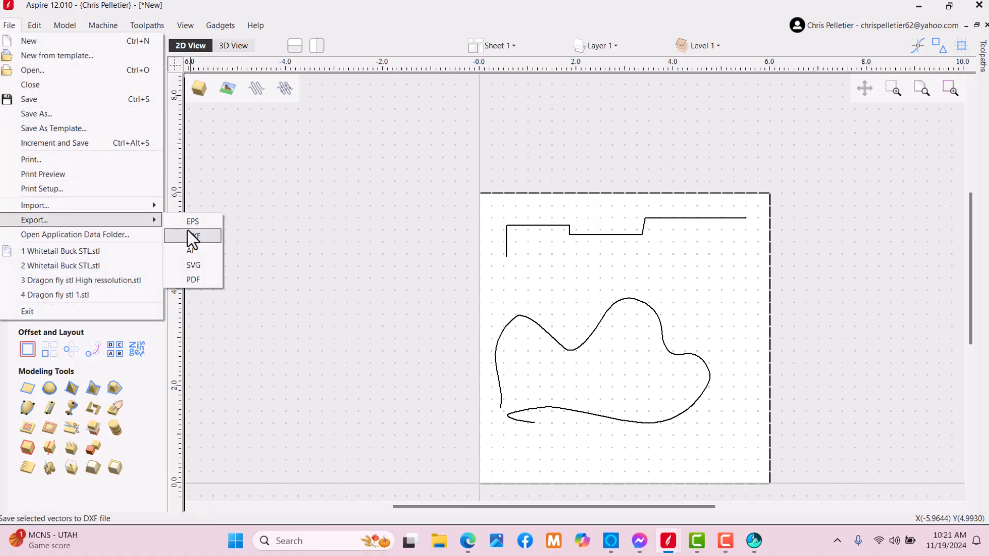
click(200, 225)
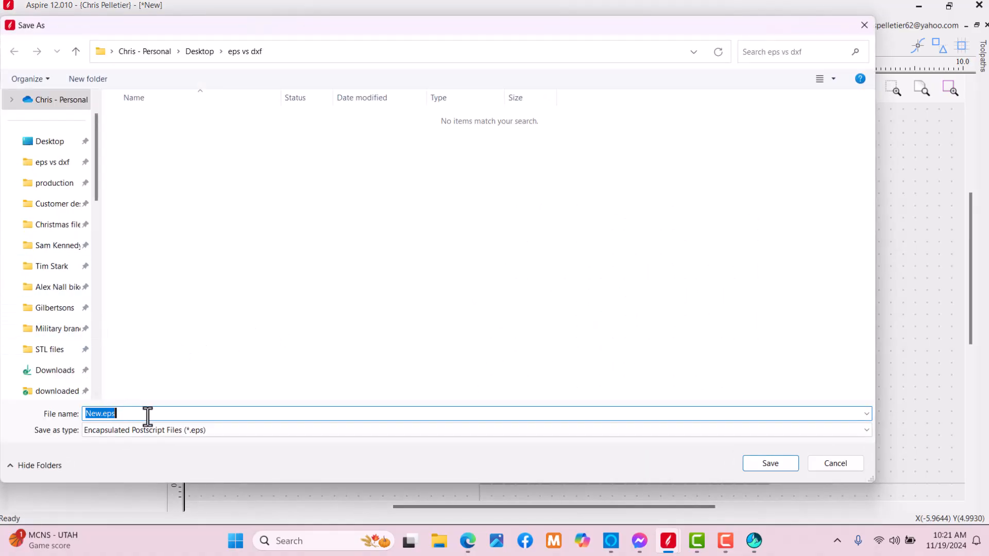
click(45, 163)
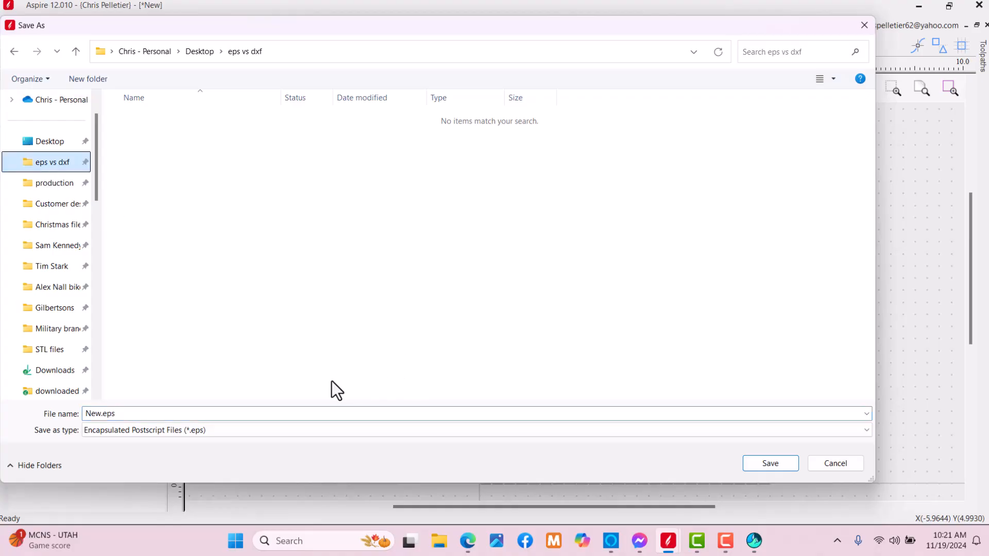
drag(193, 413, 11, 396)
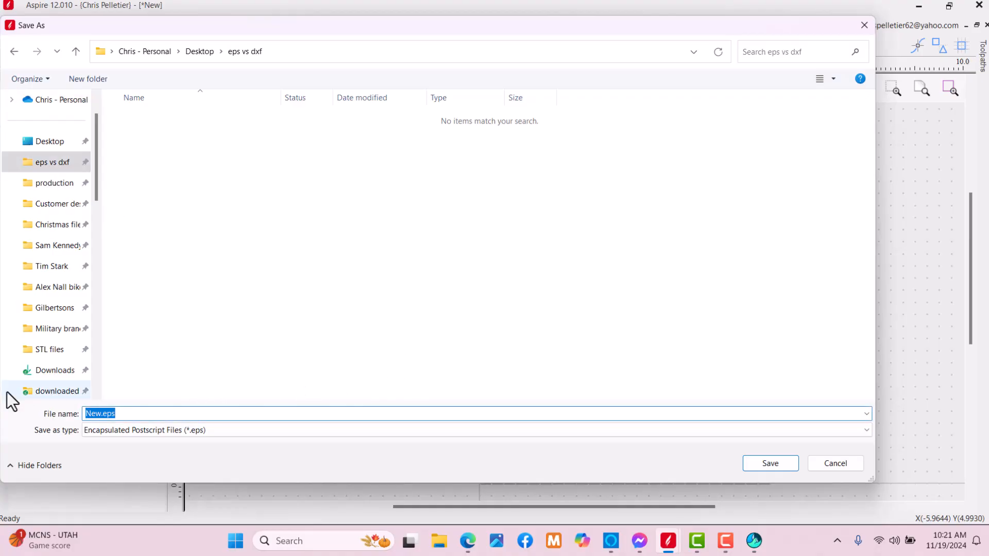
click(7, 394)
key(e)
key(p)
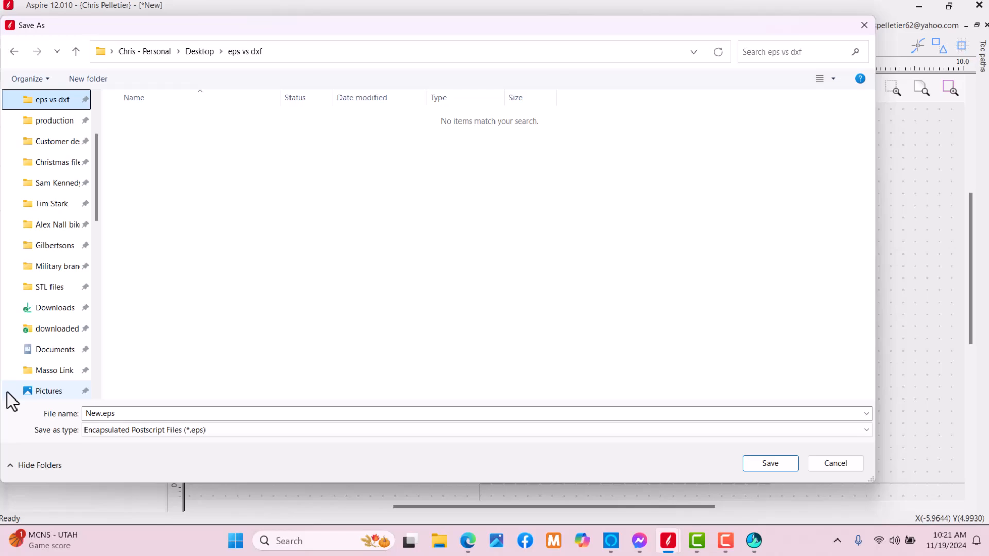
drag(137, 413, 36, 411)
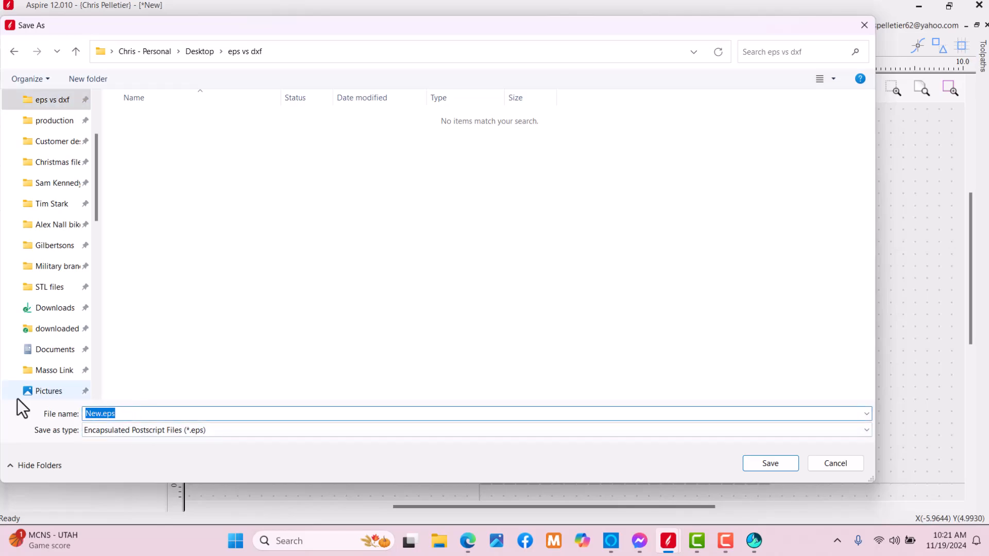
text(eps test)
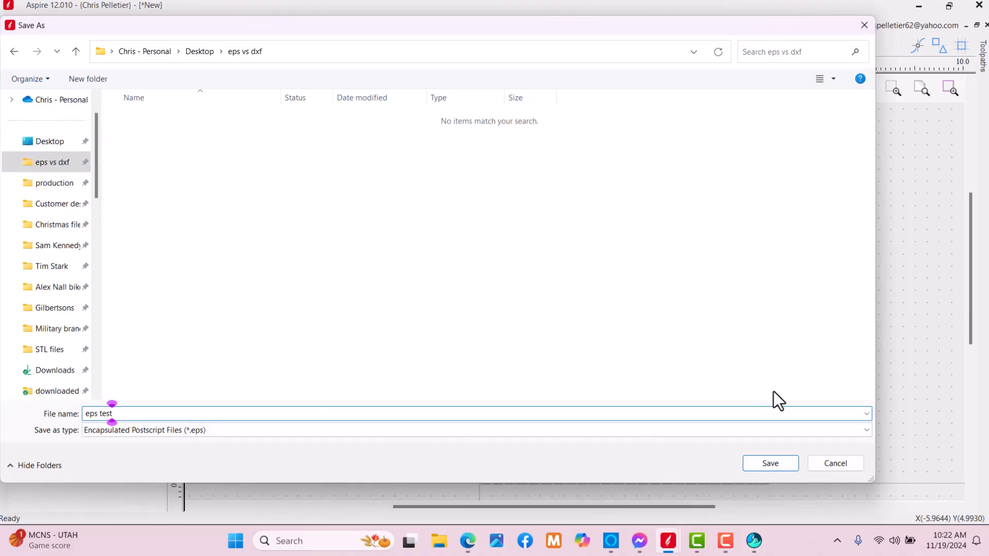
click(773, 462)
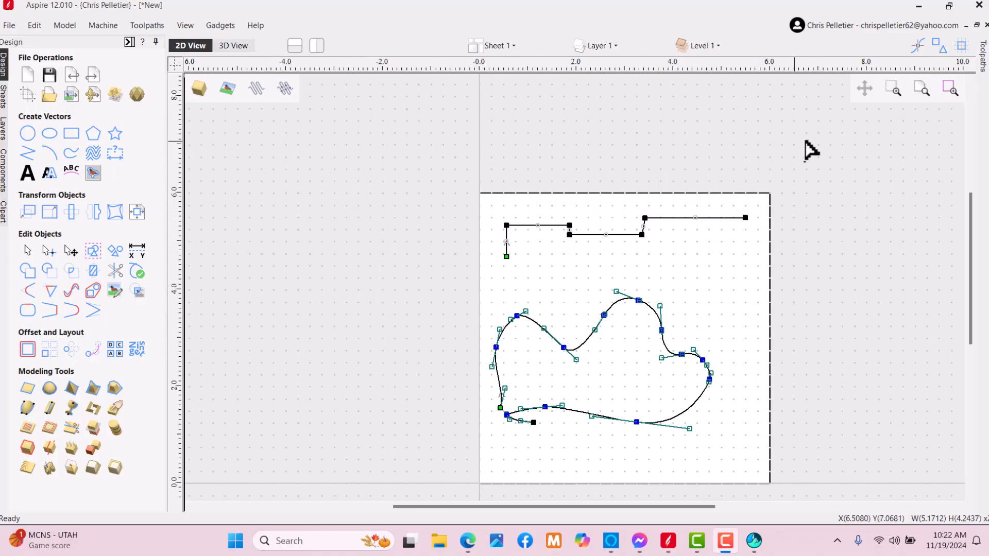
- Leave node editing and switch to the other open Aspire window with the empty job
click(817, 129)
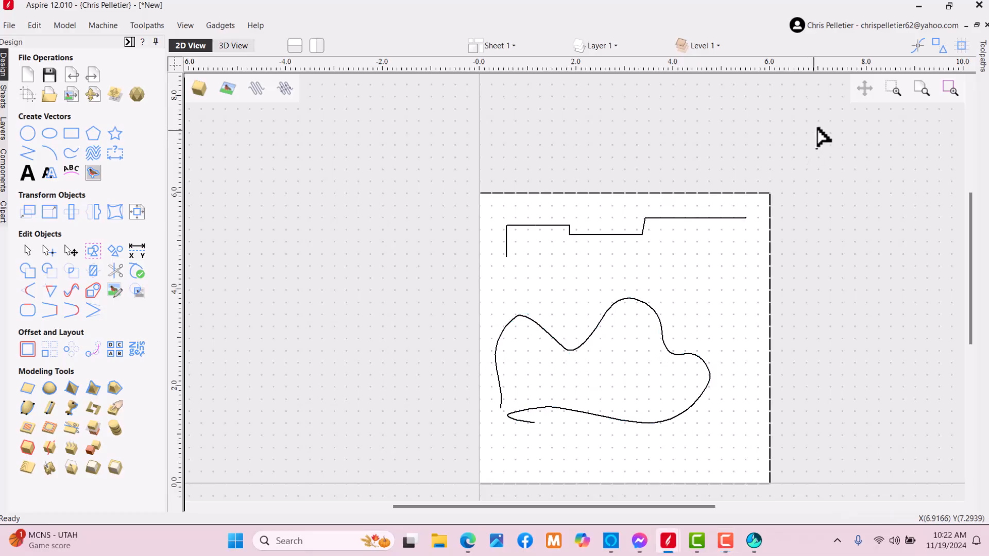
click(918, 7)
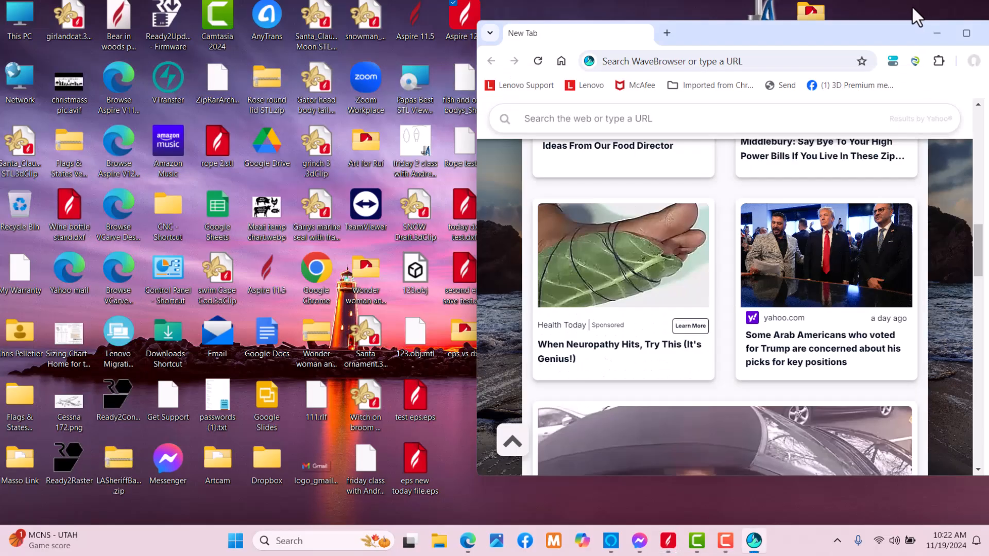
key(super+Tab)
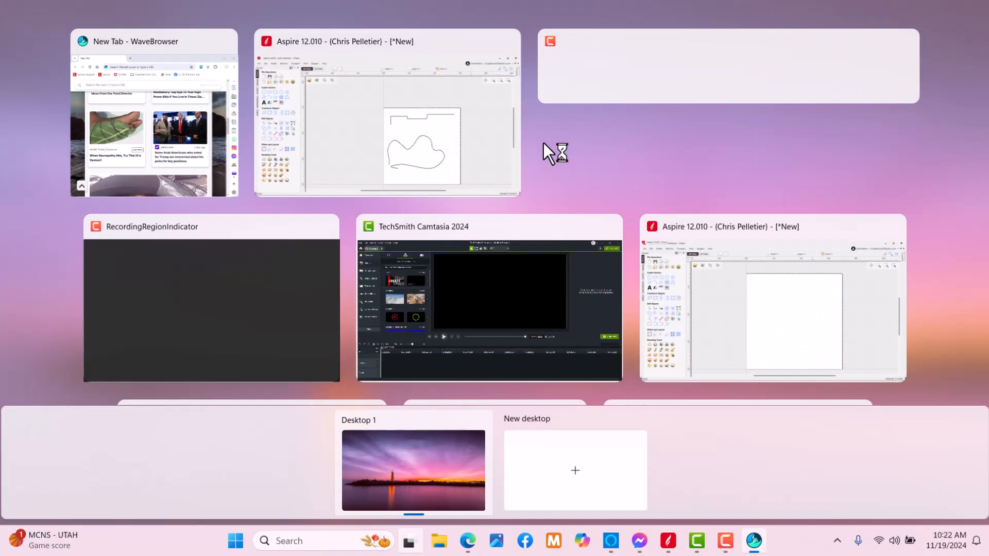
click(784, 341)
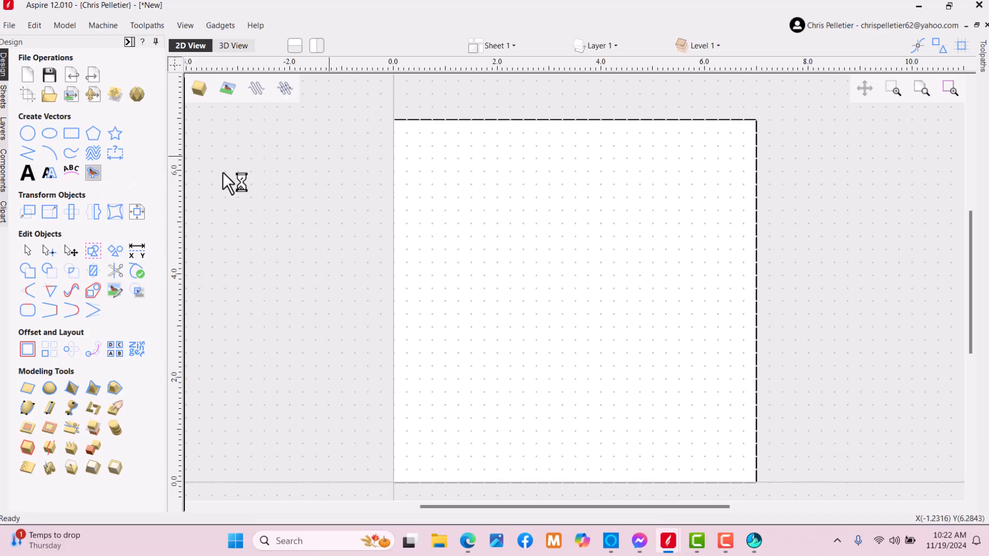
- Import the vectors from dxf 1.dxf in the eps vs dxf folder into the empty job
click(8, 25)
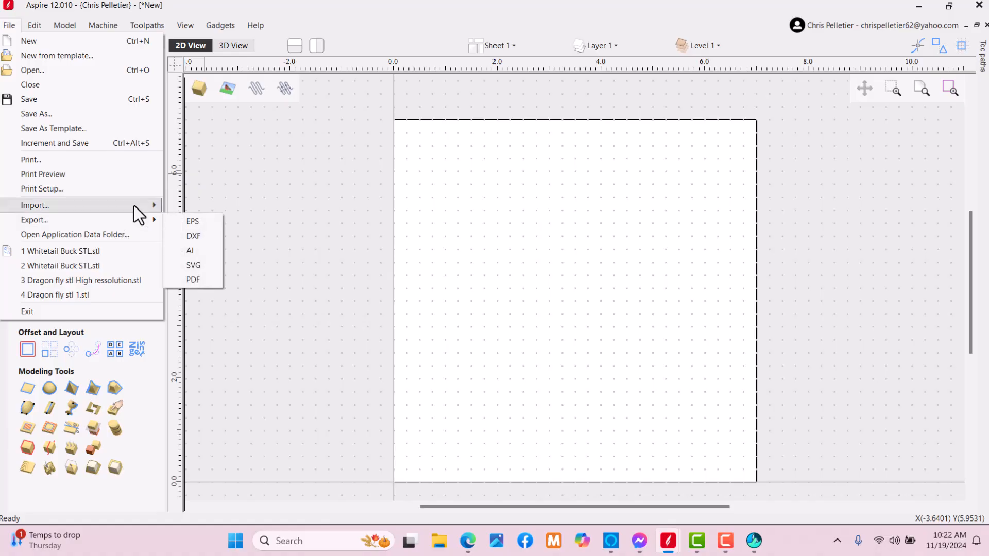
mouse_move(135, 206)
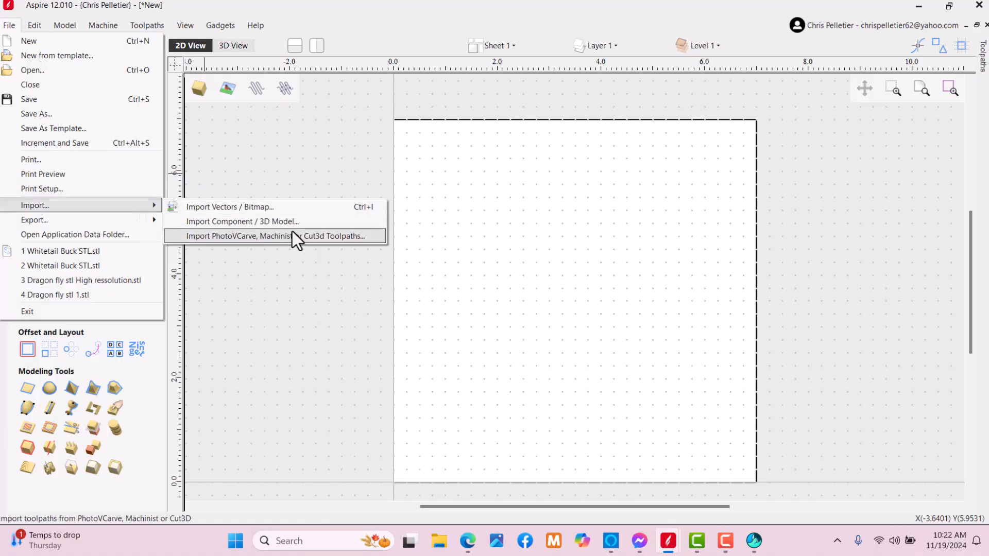
click(266, 208)
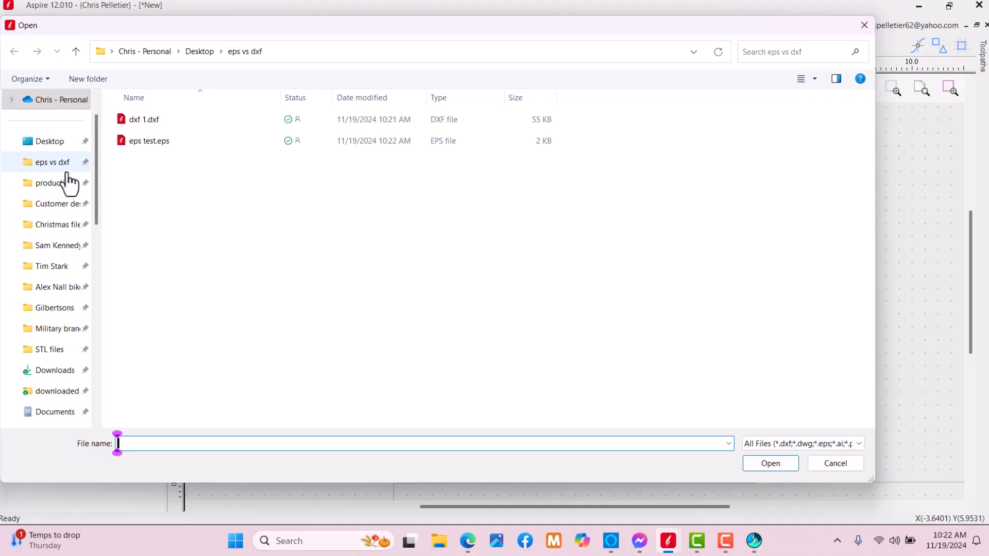
click(158, 125)
click(771, 464)
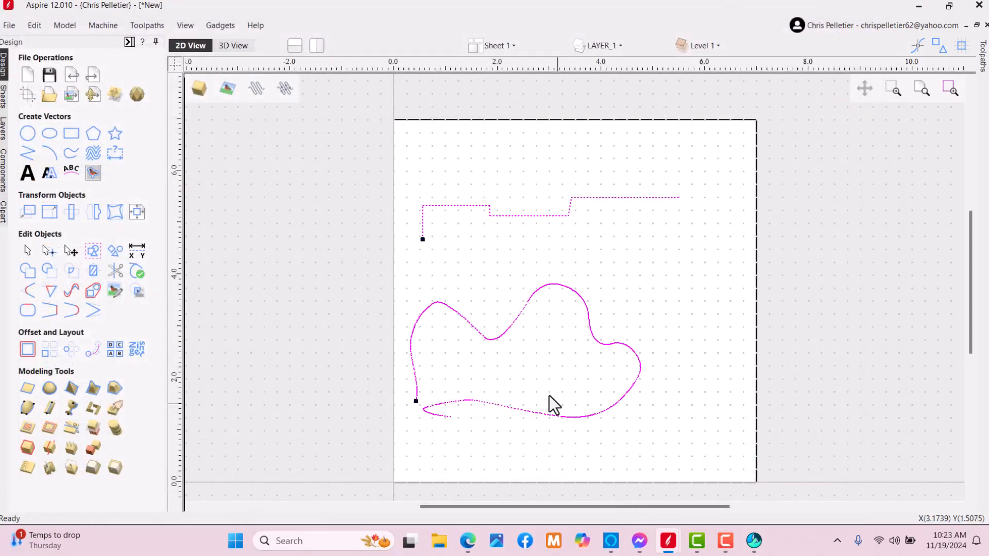
- Examine the nodes of both imported DXF vectors in node editing mode, leaving node editing and clearing the selection at the end
scroll(508, 355, up, 2)
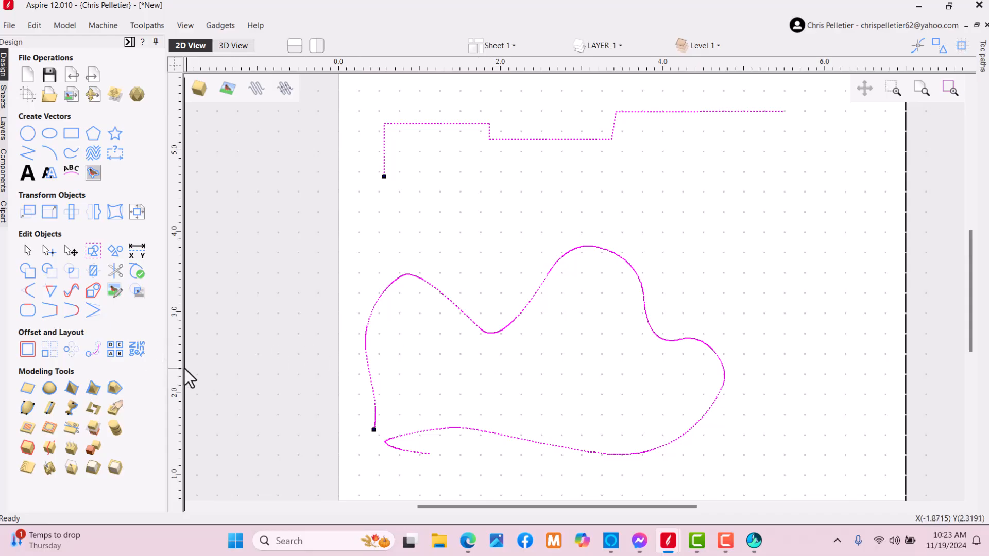
key(ctrl+a)
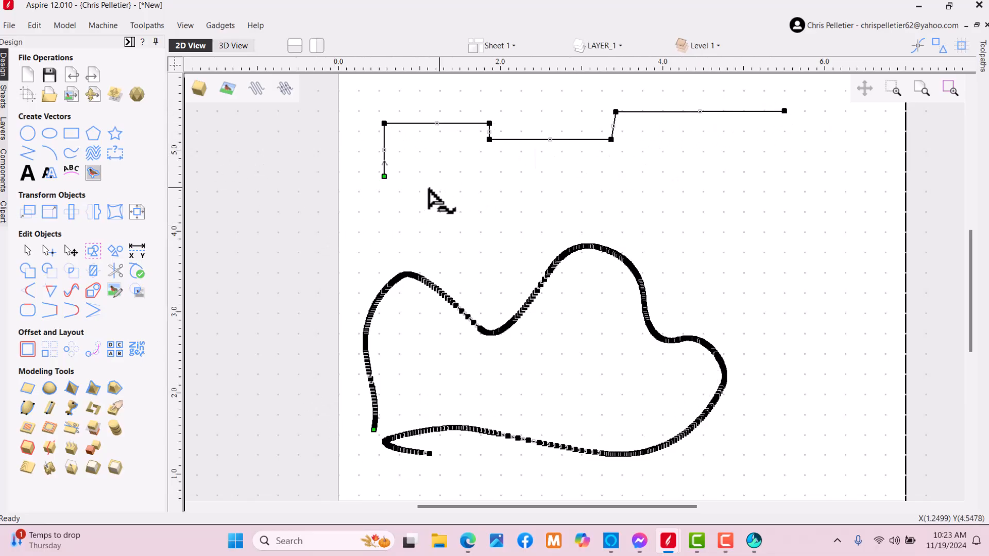
click(394, 232)
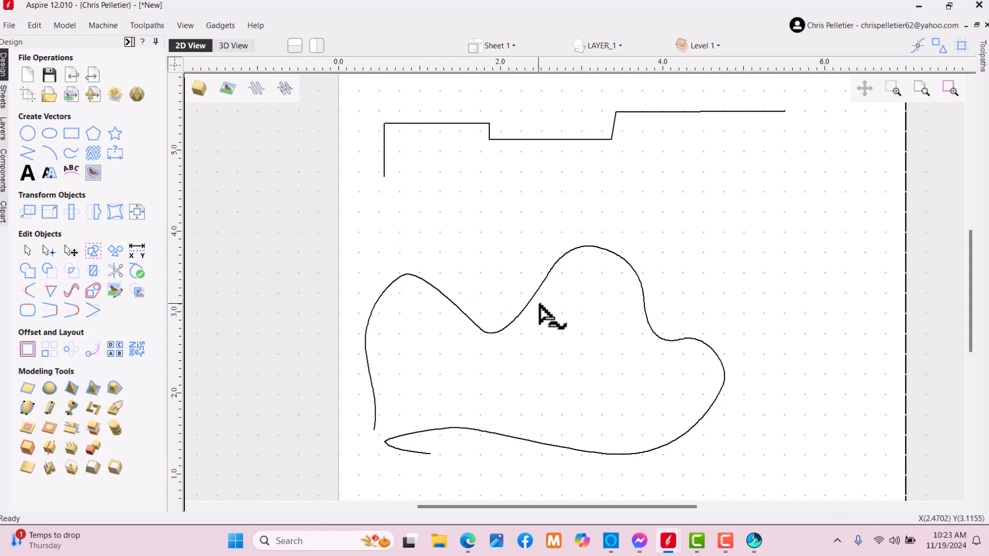
drag(778, 432, 273, 129)
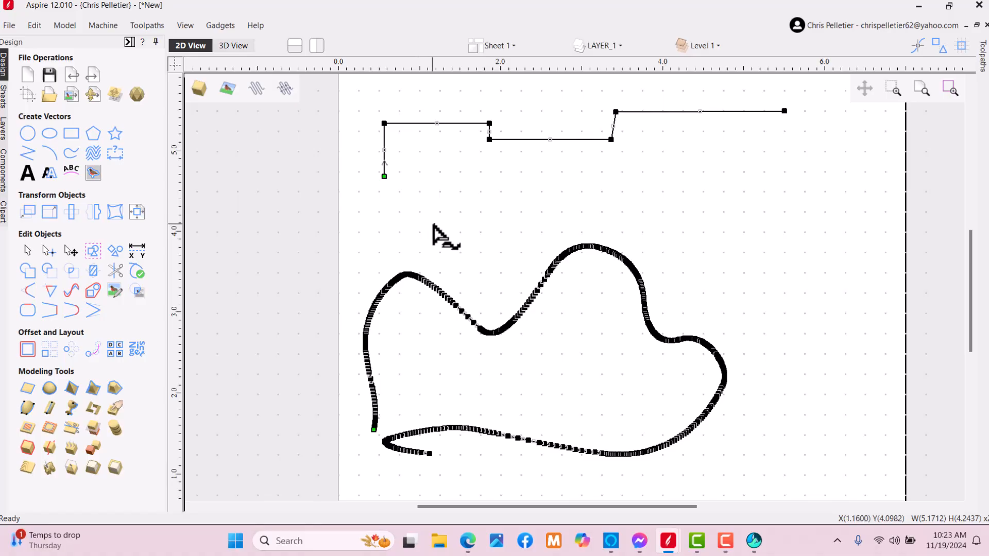
key(n)
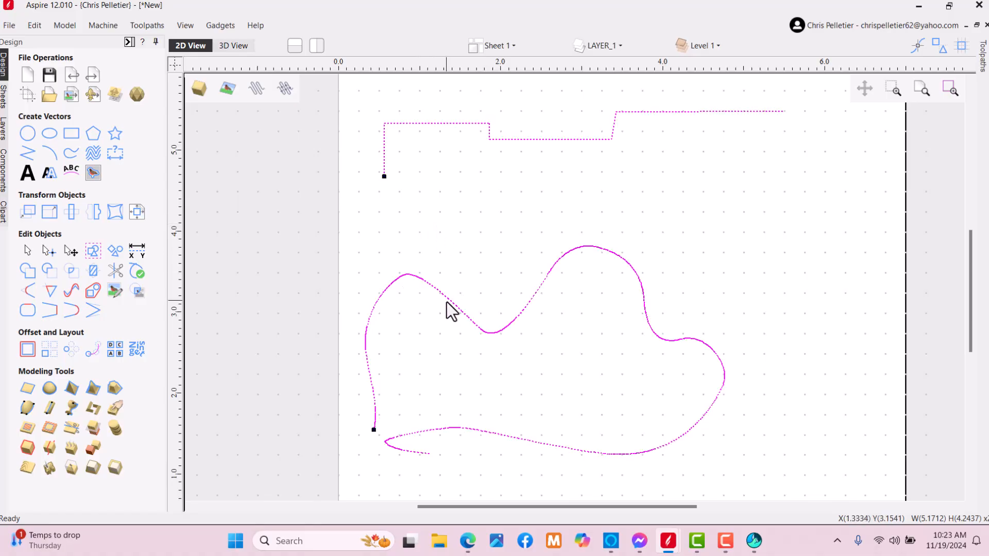
key(Escape)
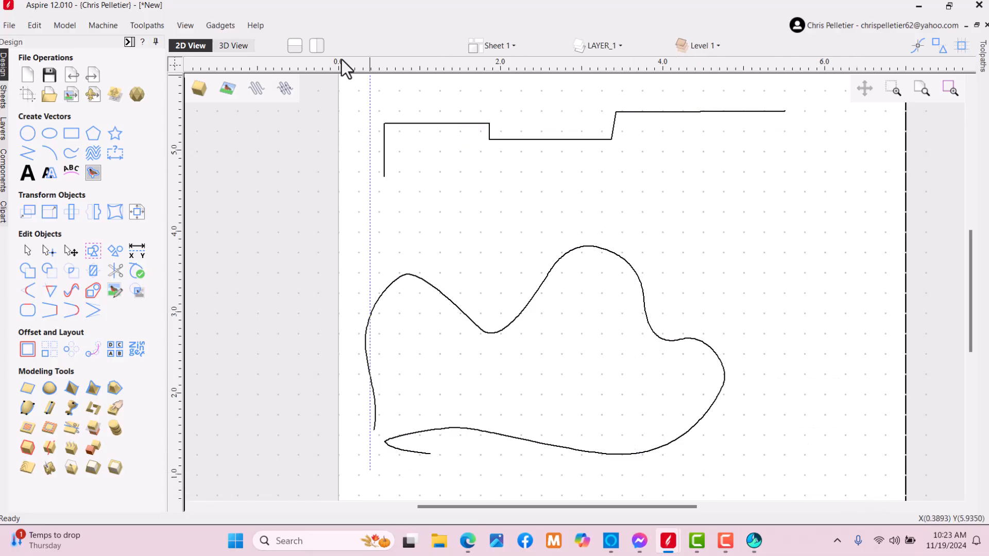
- Move both DXF vectors about 1.8 inches right and 1.4 inches down, and deselect them
key(ctrl+a)
drag(406, 124, 548, 238)
click(409, 195)
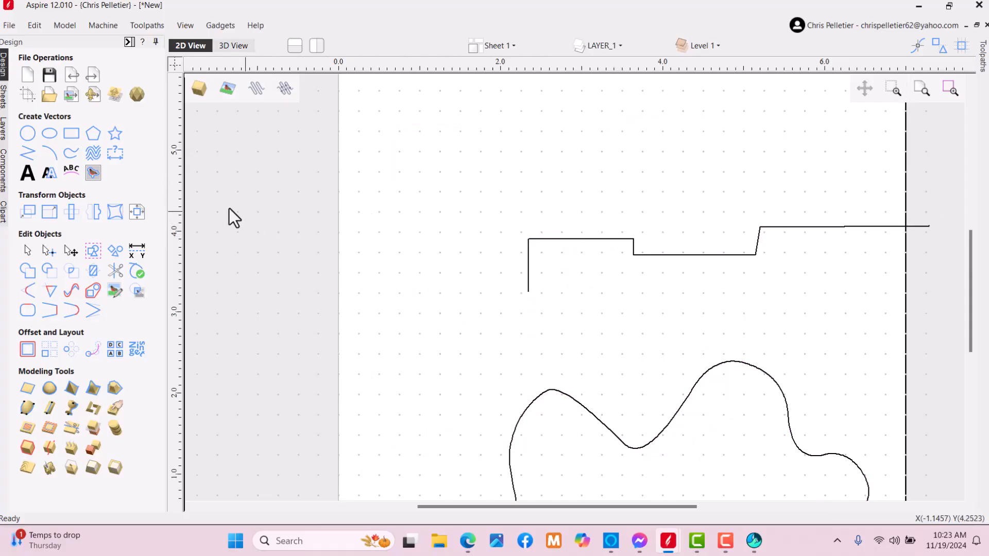
- Import the vectors from eps test.eps in the eps vs dxf folder into the same job
click(9, 26)
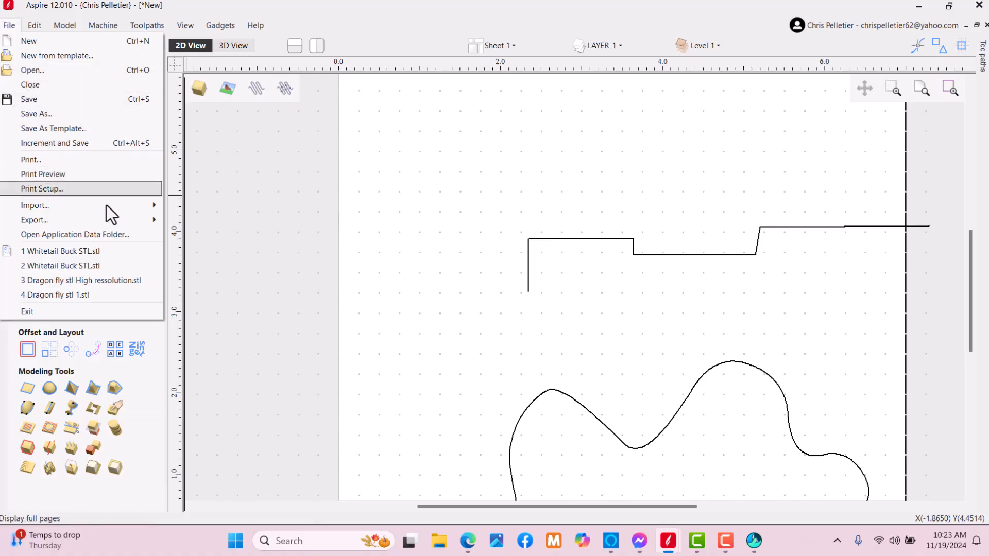
mouse_move(85, 208)
click(223, 207)
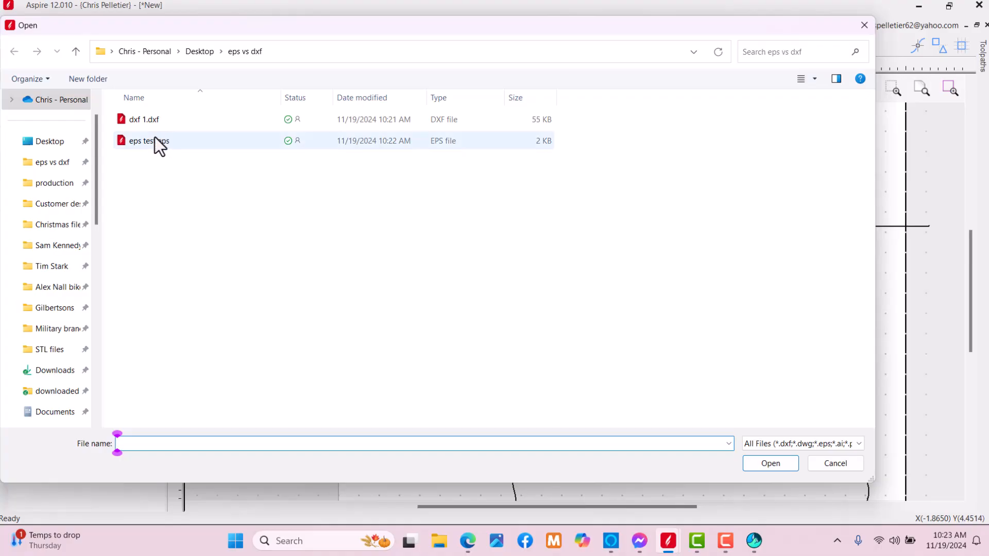
click(157, 141)
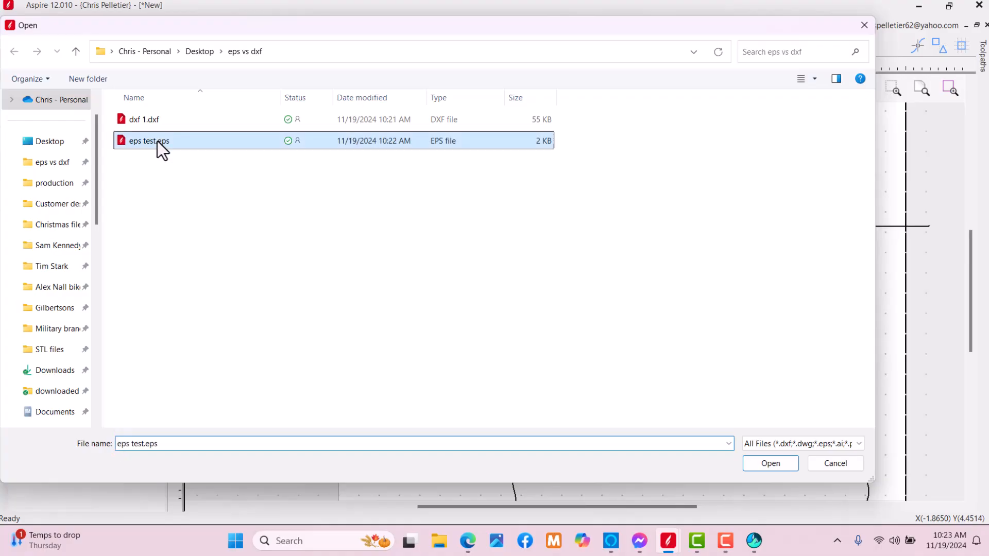
click(771, 464)
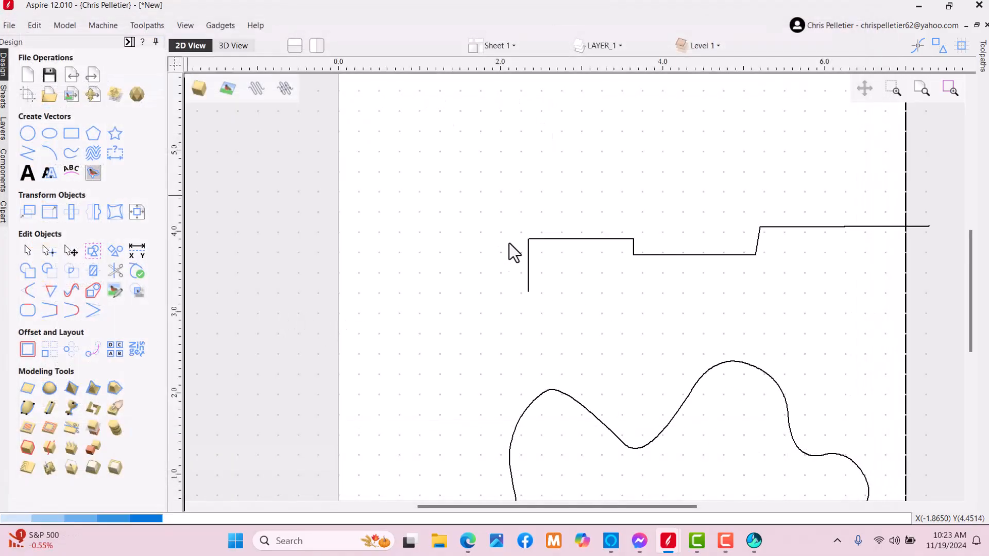
- Examine the nodes of the imported EPS vectors in node editing mode for comparison with the DXF vectors
click(234, 270)
mouse_move(420, 302)
mouse_down()
mouse_move(289, 76)
mouse_move(306, 123)
mouse_up()
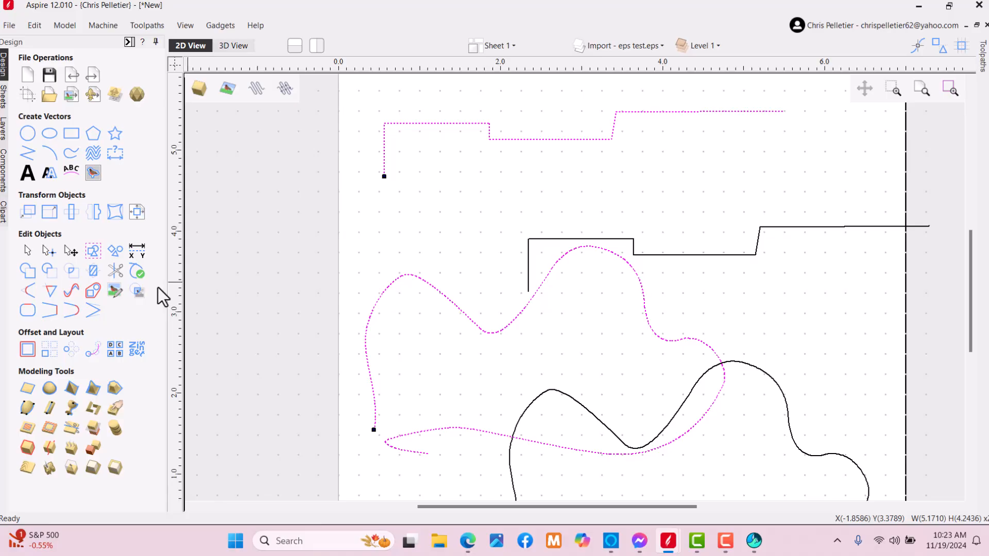
key(n)
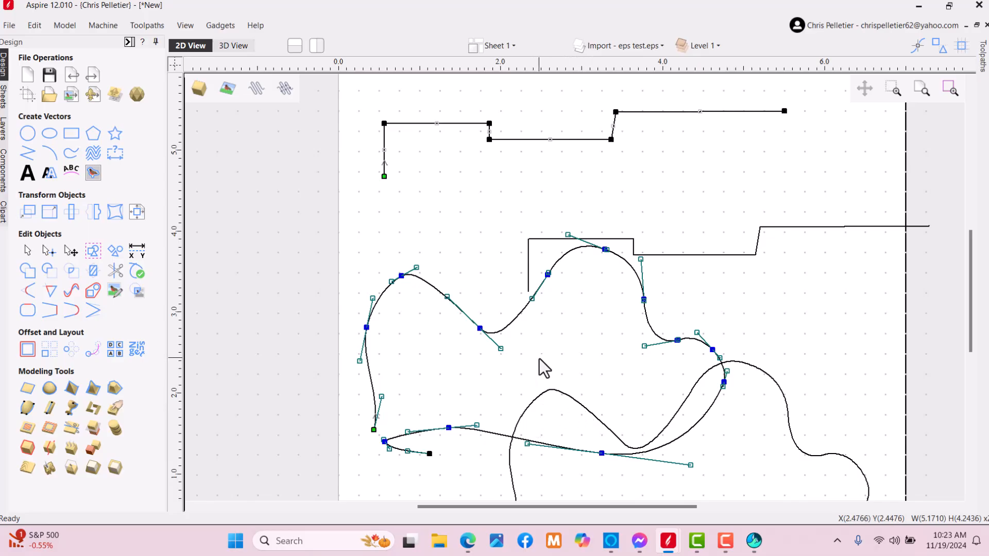
scroll(532, 371, down, 2)
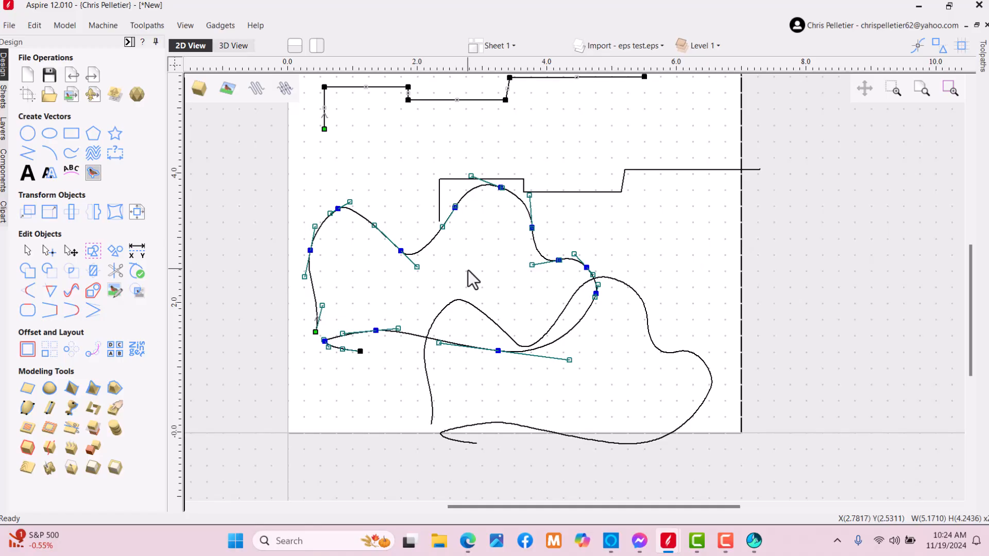
key(Escape)
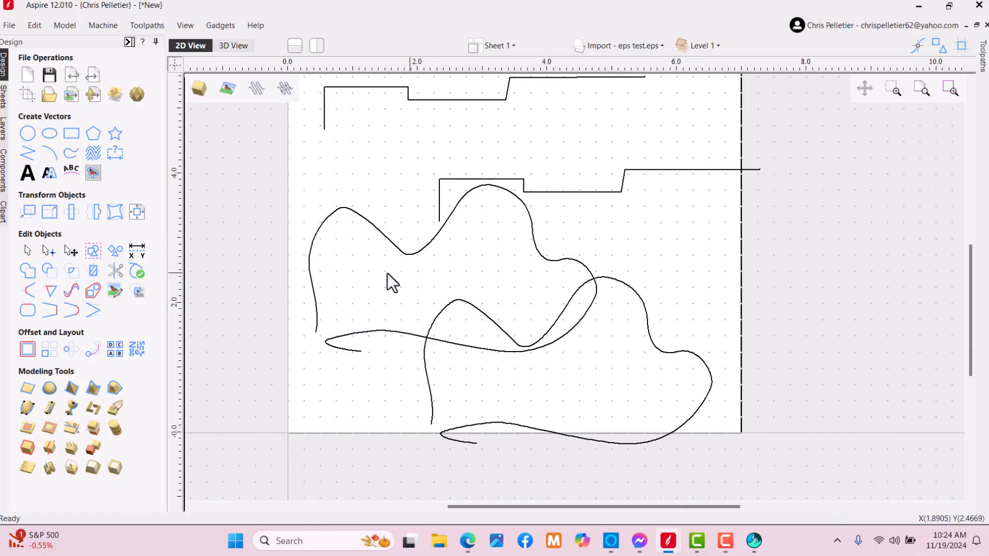
- Center the imported EPS vectors on the material both horizontally and vertically with the alignment tools
drag(351, 278, 300, 114)
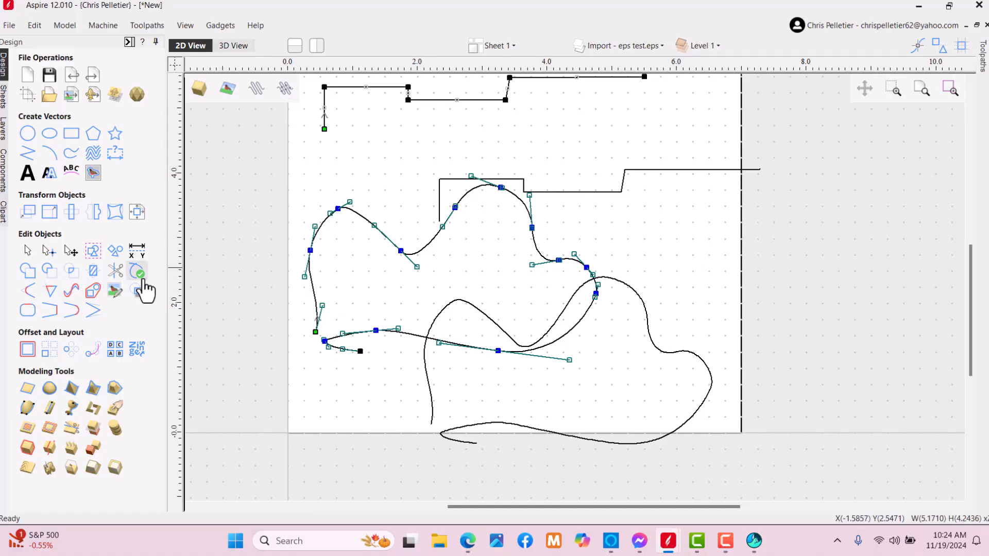
click(140, 216)
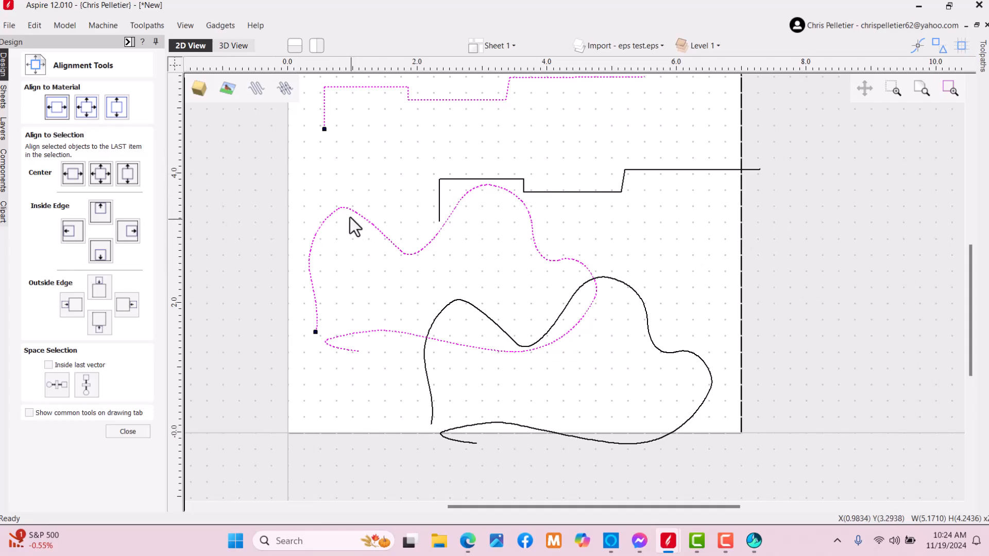
drag(366, 233, 287, 128)
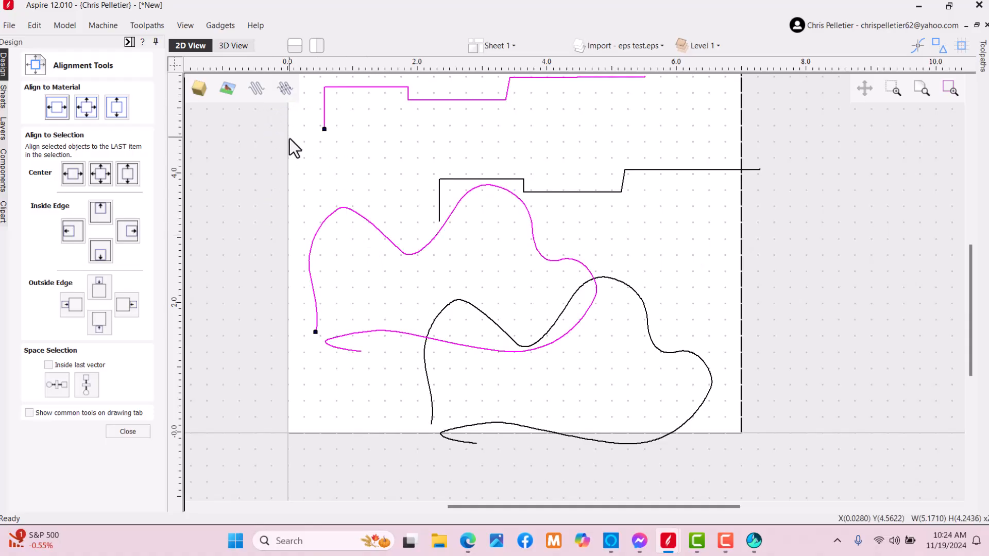
click(95, 113)
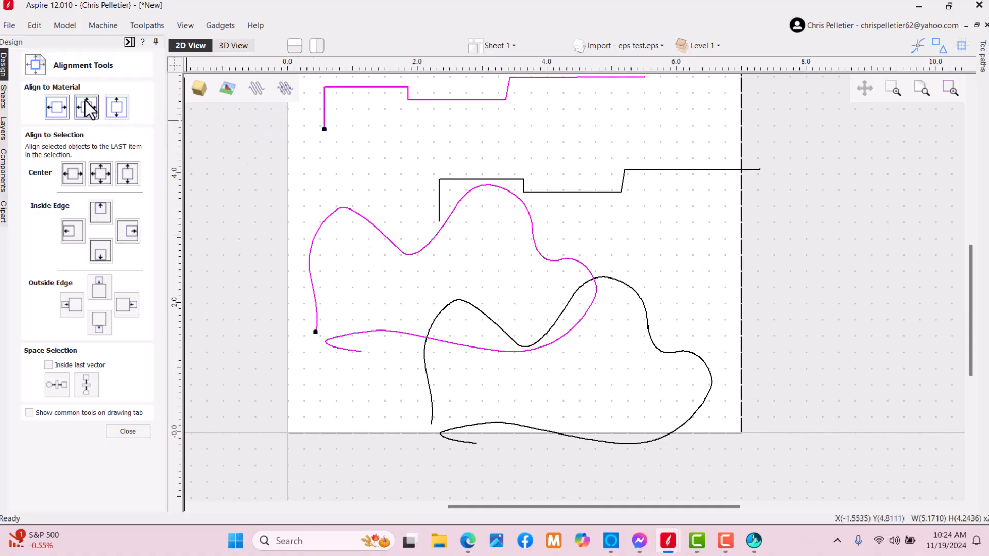
click(112, 432)
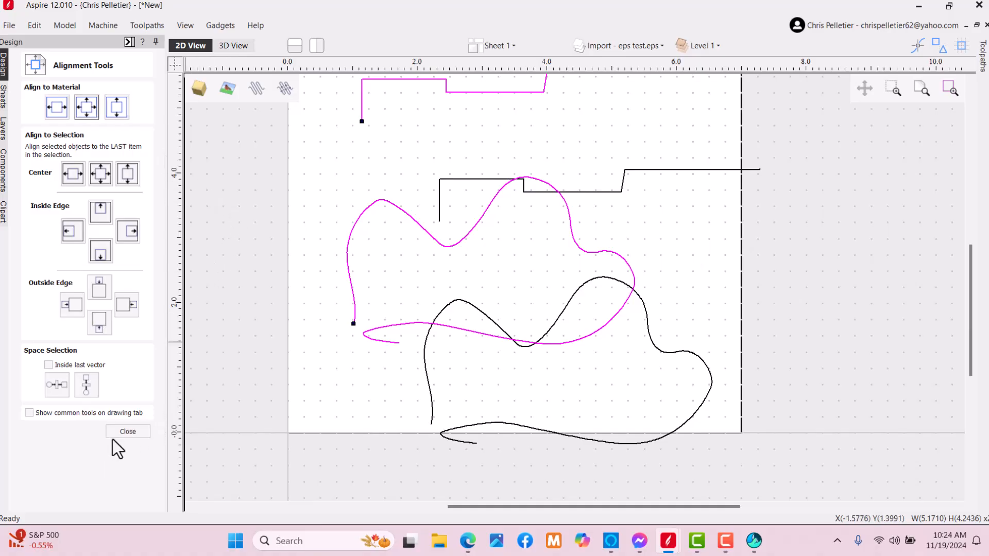
- Select the curved DXF vector and preview a circular arc fit with 0.004 inch tolerance, sharp corners kept and selected vectors replaced
click(447, 294)
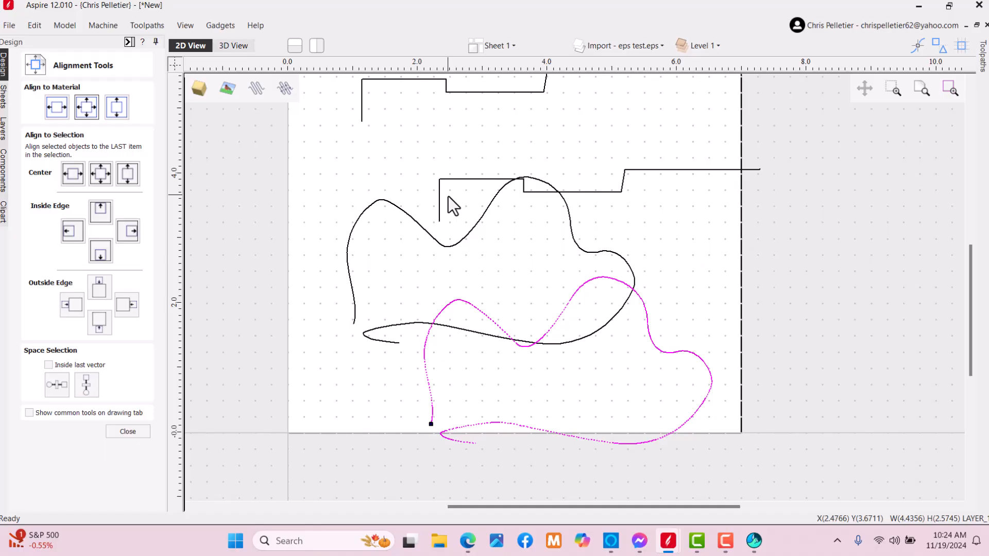
drag(448, 196, 418, 171)
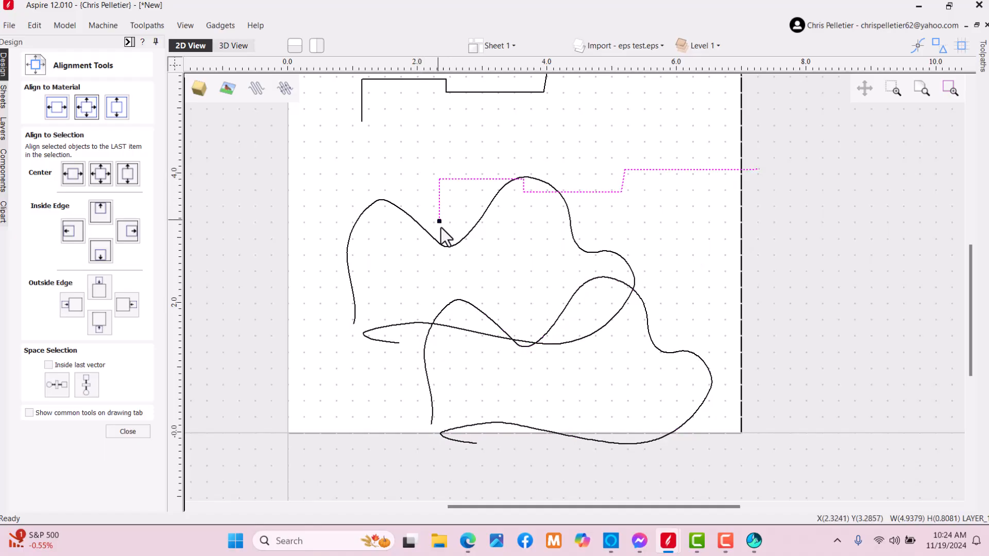
click(453, 304)
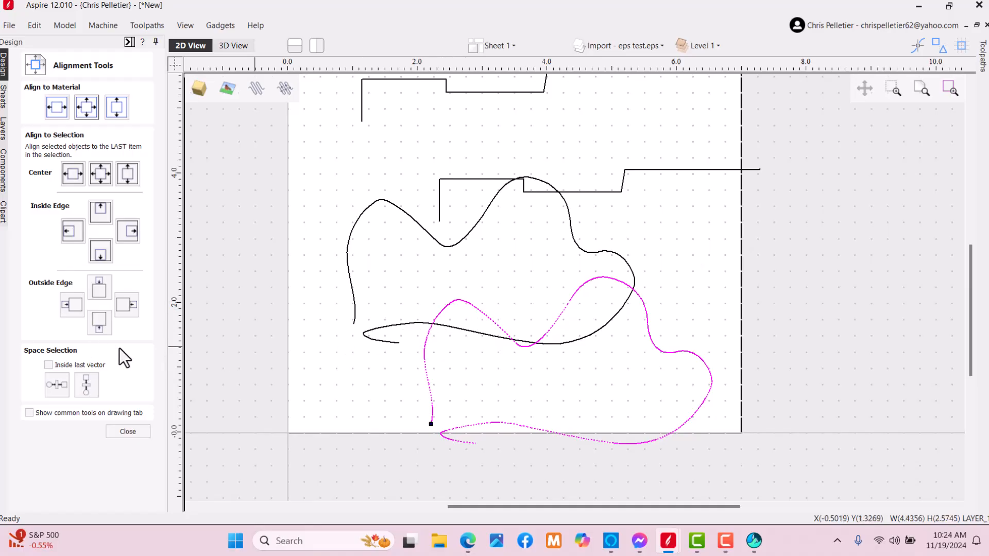
click(126, 428)
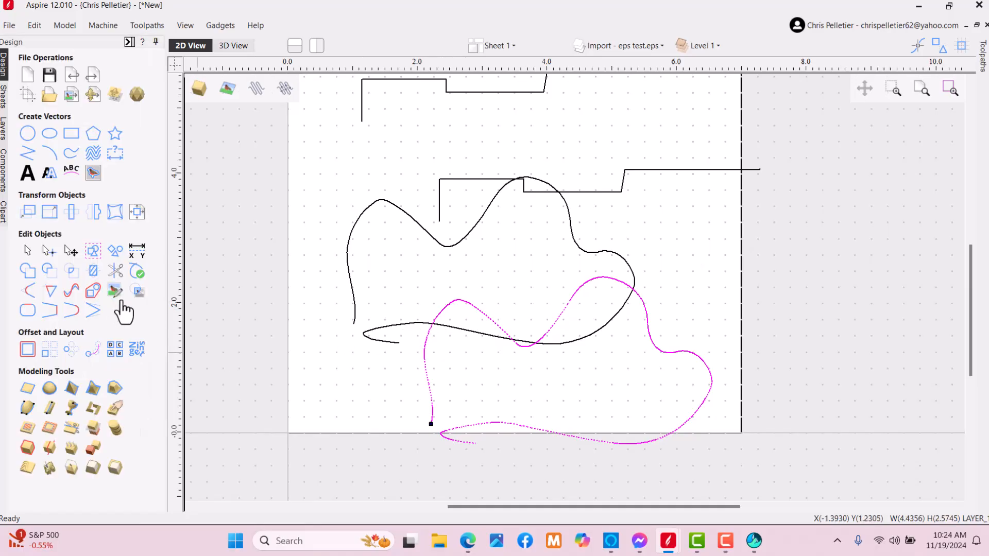
click(72, 292)
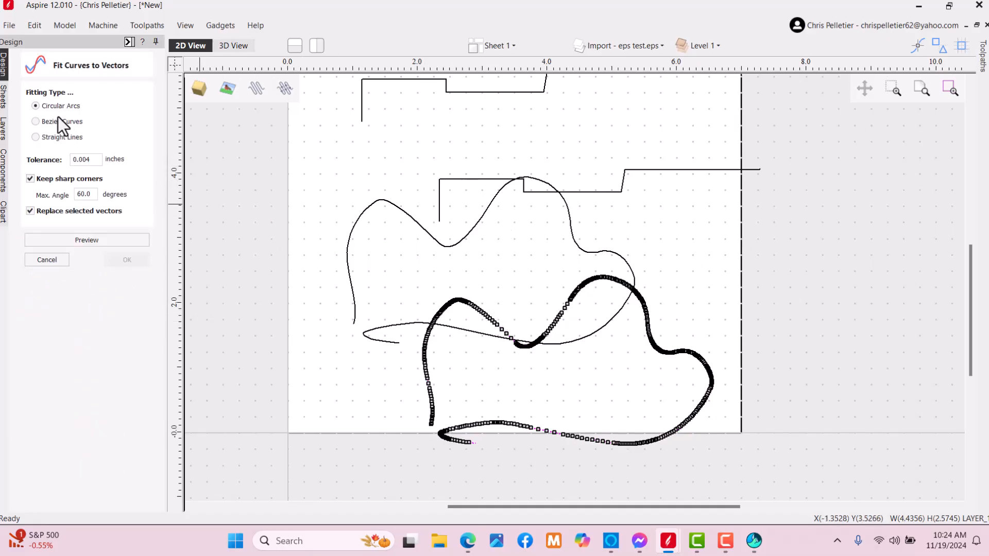
click(94, 159)
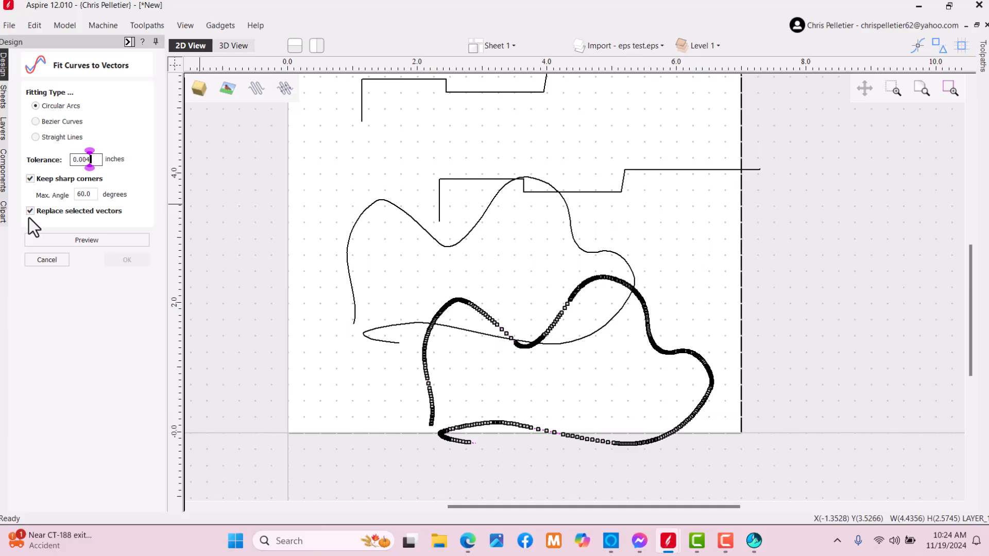
click(87, 242)
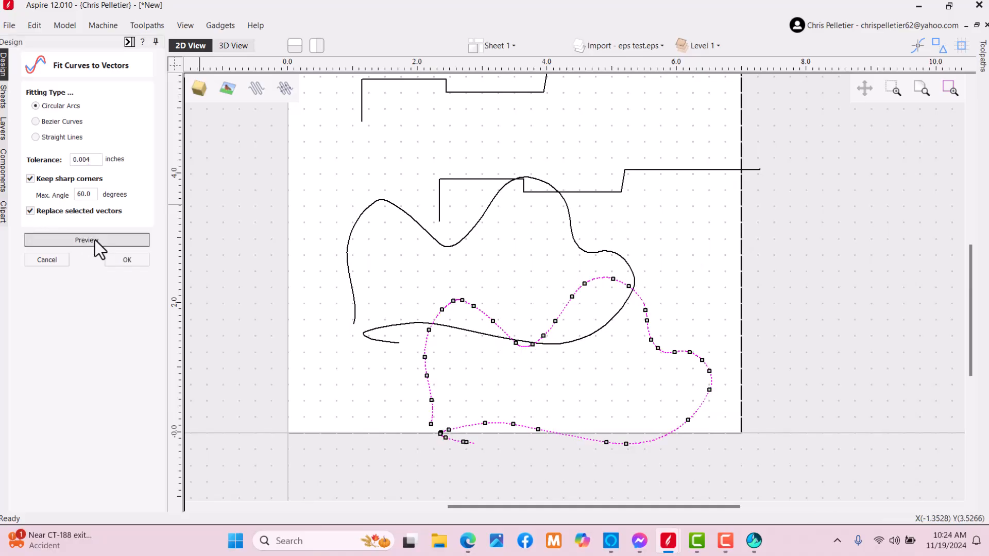
- Inspect the previewed arc nodes along the DXF curve and apply the fit to replace the original vector
scroll(528, 387, up, 3)
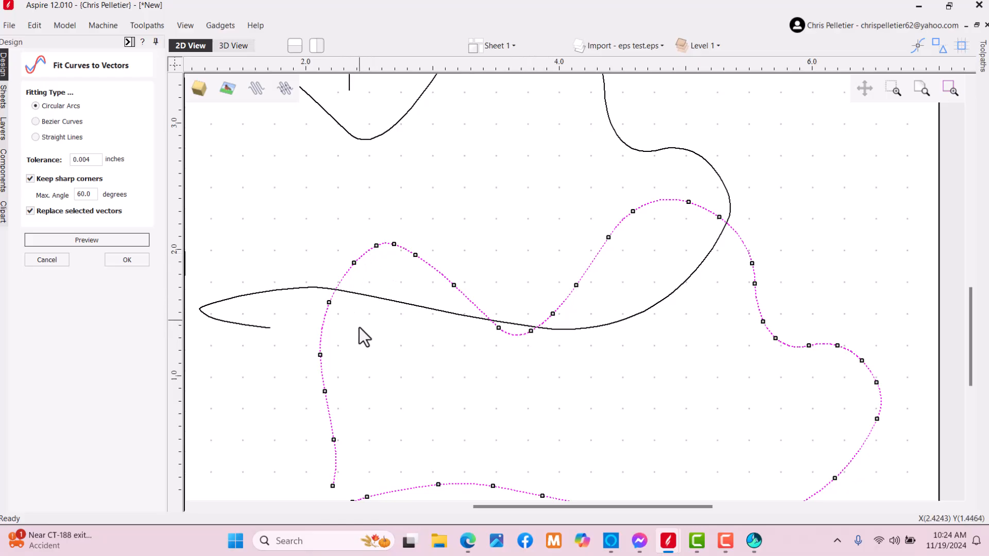
scroll(564, 355, down, 2)
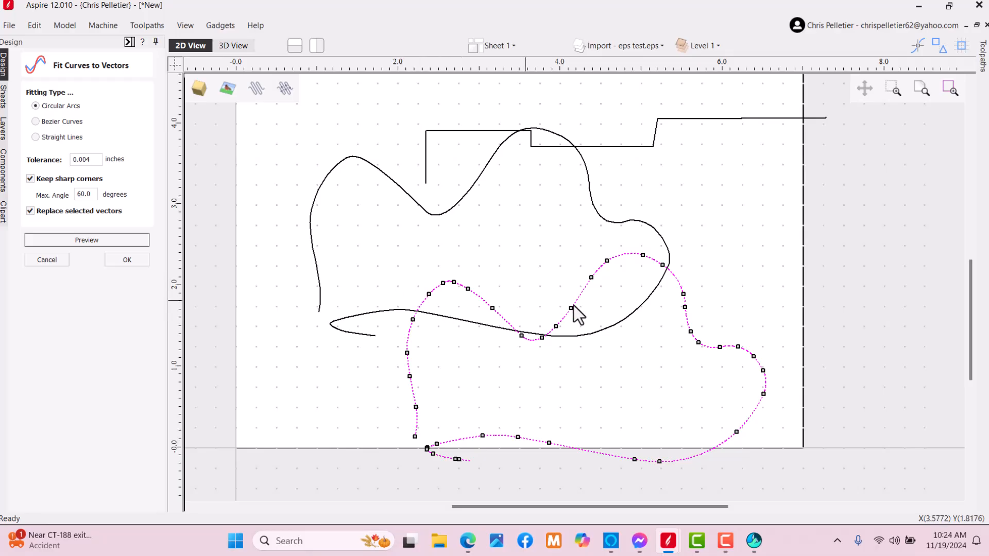
scroll(558, 310, up, 1)
scroll(536, 308, down, 2)
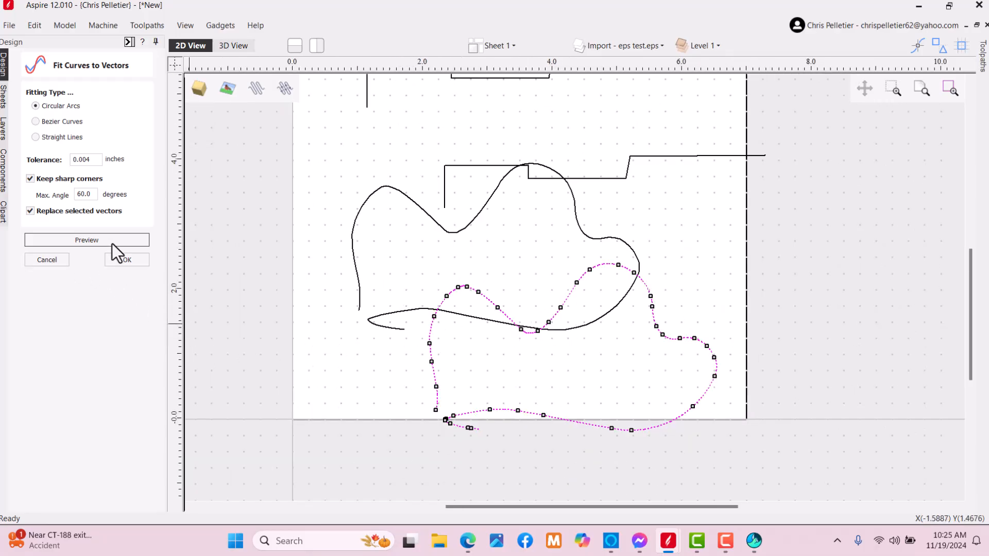
click(124, 260)
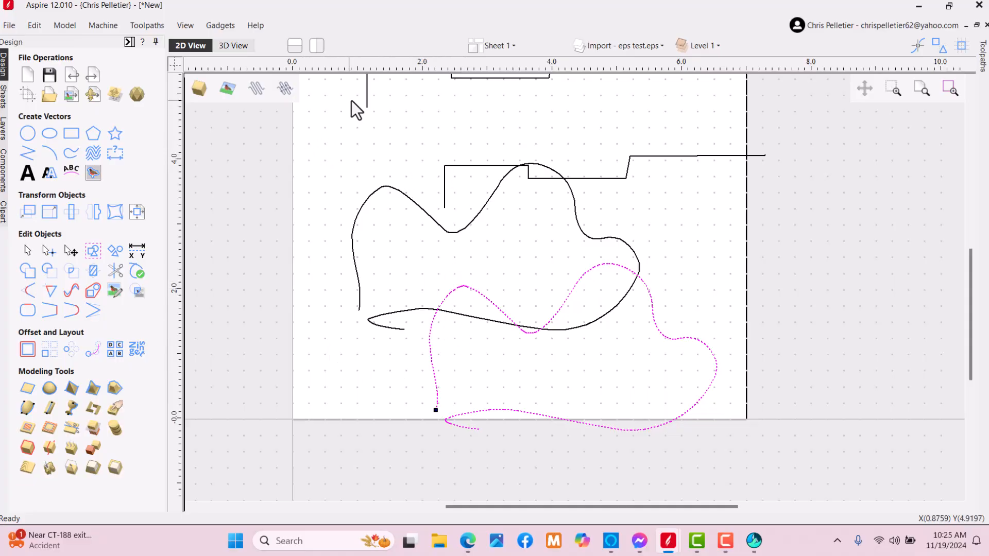
- Select the fitted DXF curve and the DXF stepped line, ungroup them and center them horizontally and vertically on the material
scroll(375, 132, up, 2)
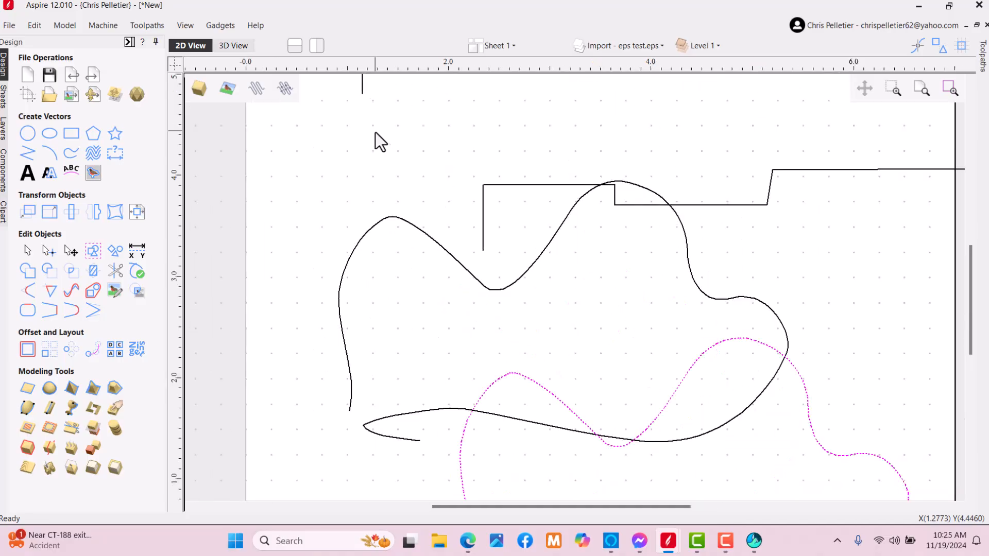
scroll(376, 132, down, 3)
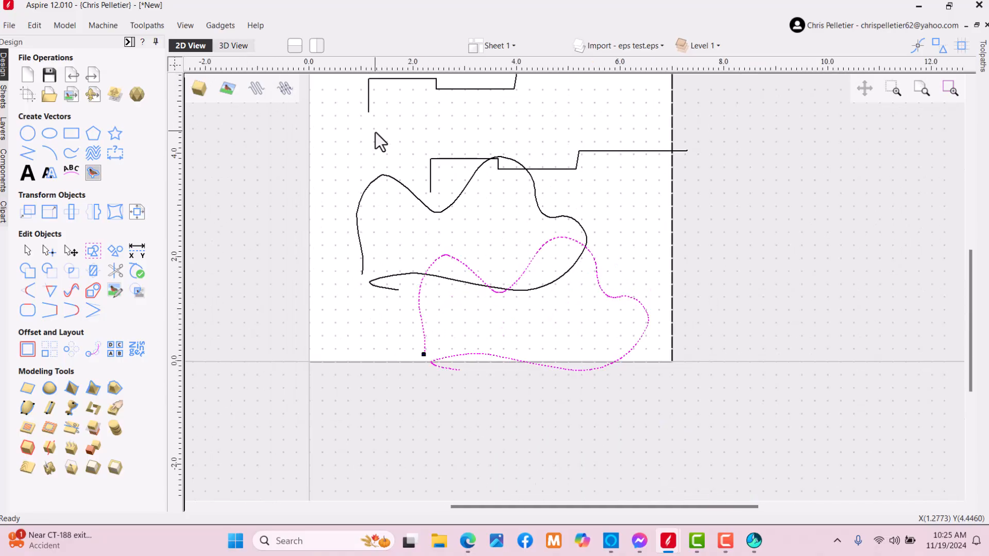
click(430, 173)
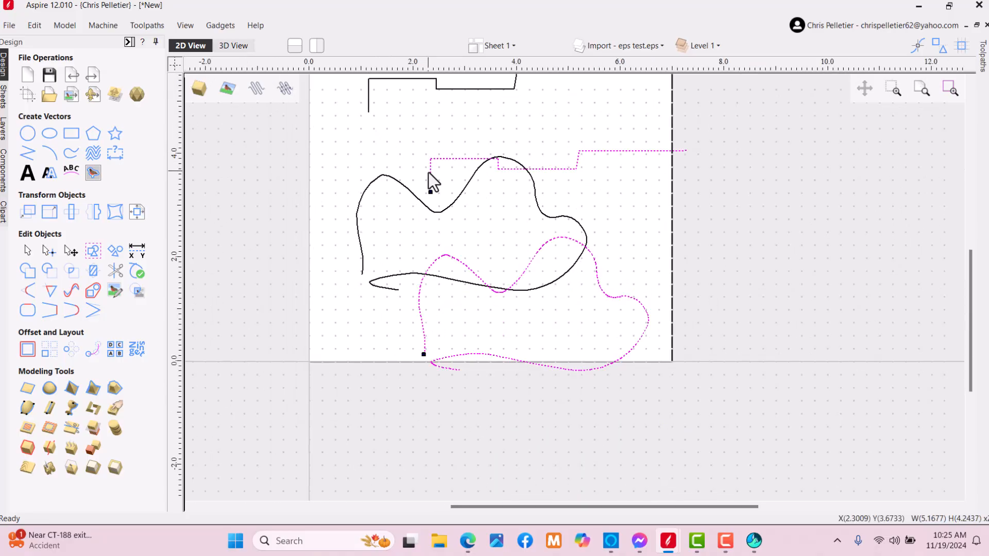
key(u)
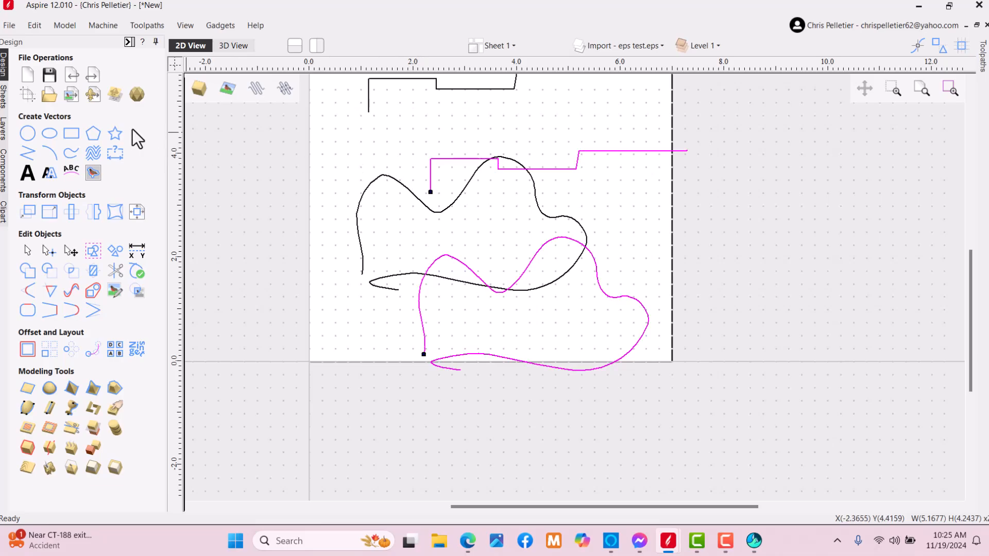
click(137, 215)
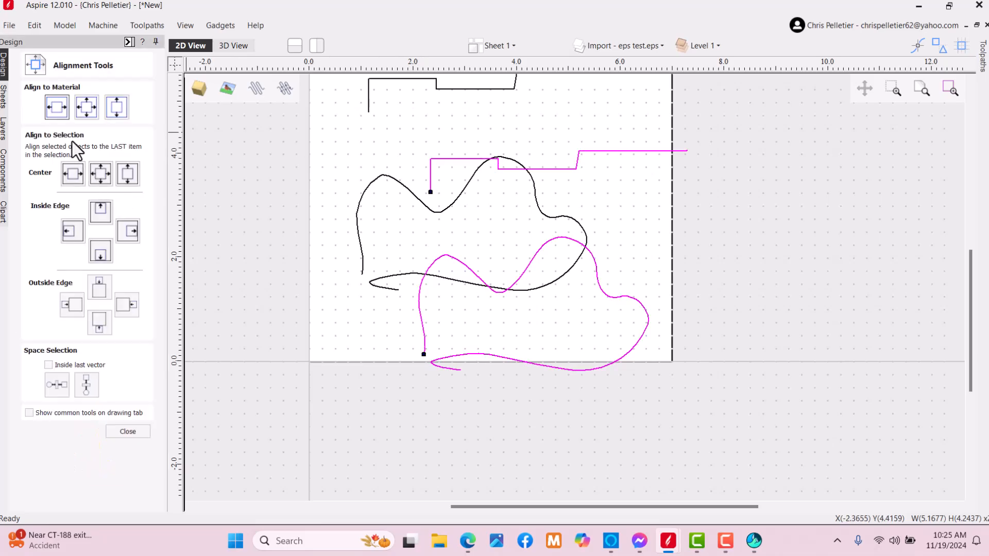
click(86, 108)
- Examine the overlaid fitted DXF curve and EPS curve closely at several places to compare how well their shapes match
scroll(379, 190, up, 3)
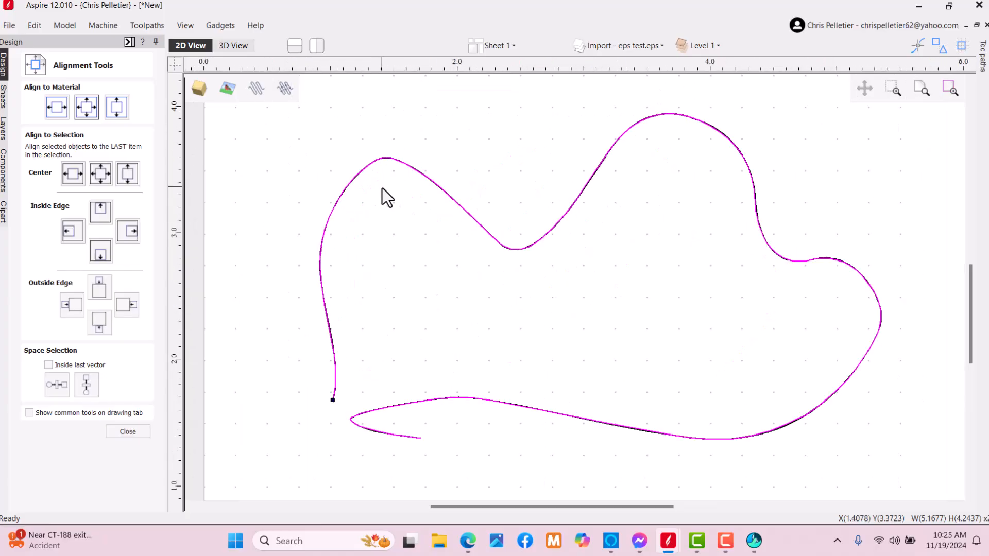
scroll(485, 206, up, 5)
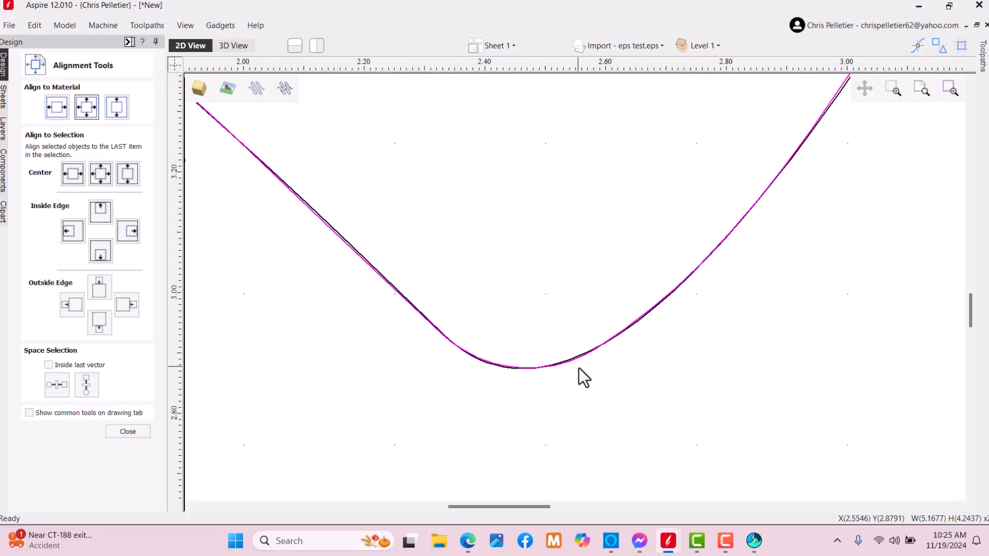
scroll(582, 376, up, 3)
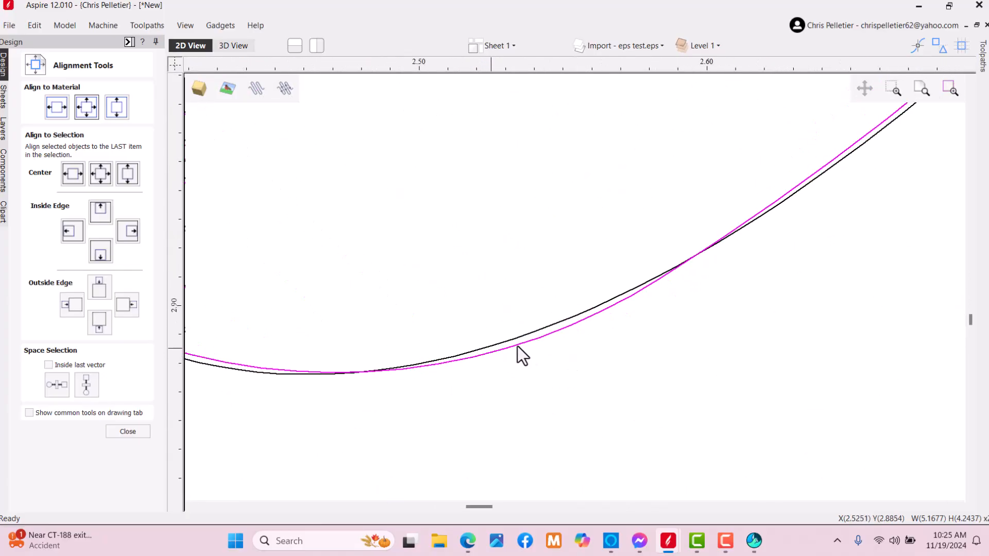
scroll(565, 333, down, 5)
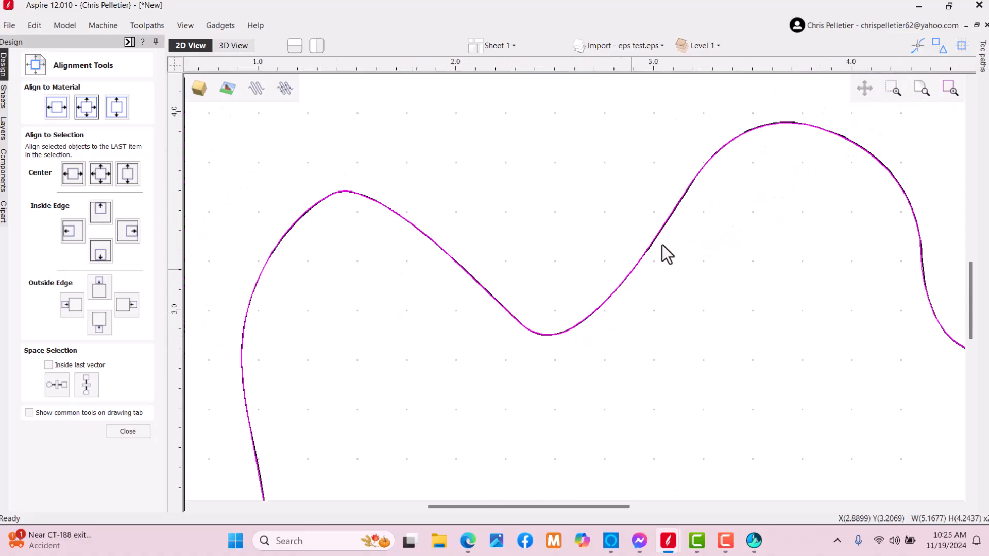
scroll(700, 196, up, 2)
scroll(701, 190, up, 2)
scroll(634, 215, down, 4)
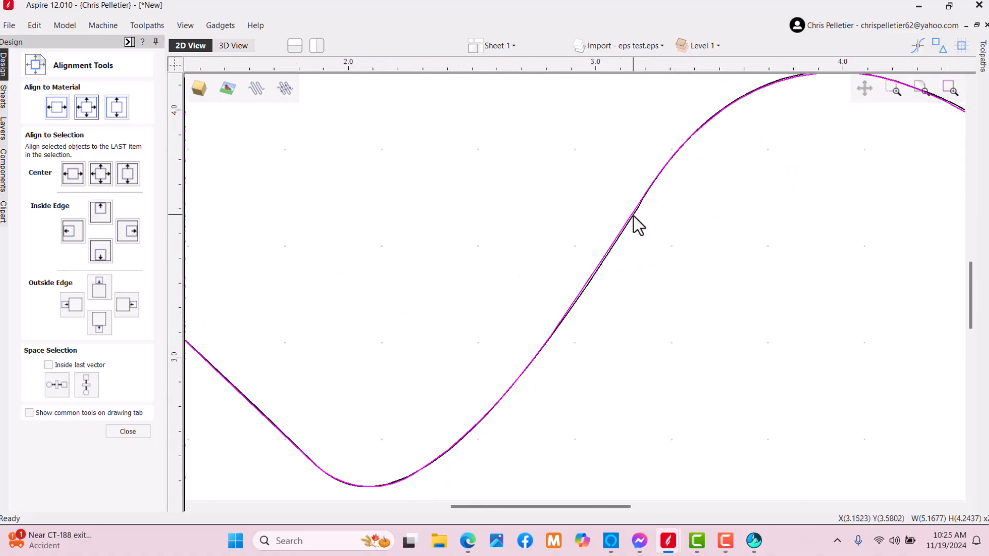
scroll(711, 222, up, 4)
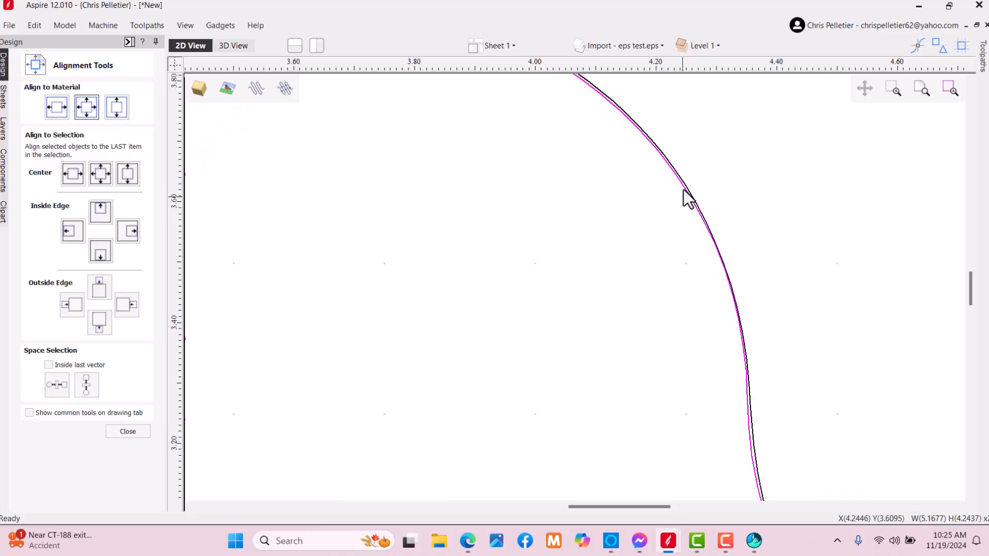
scroll(672, 153, up, 3)
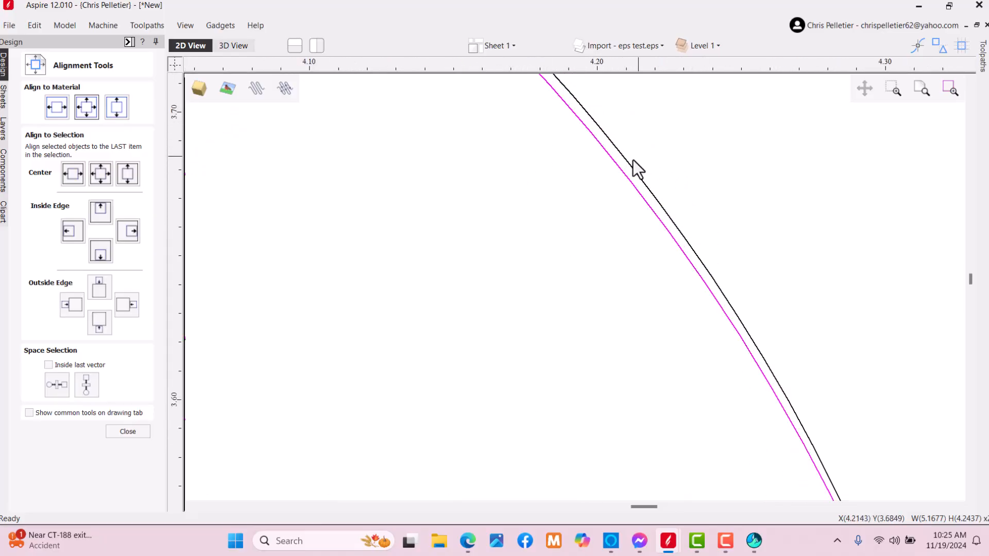
scroll(606, 157, down, 5)
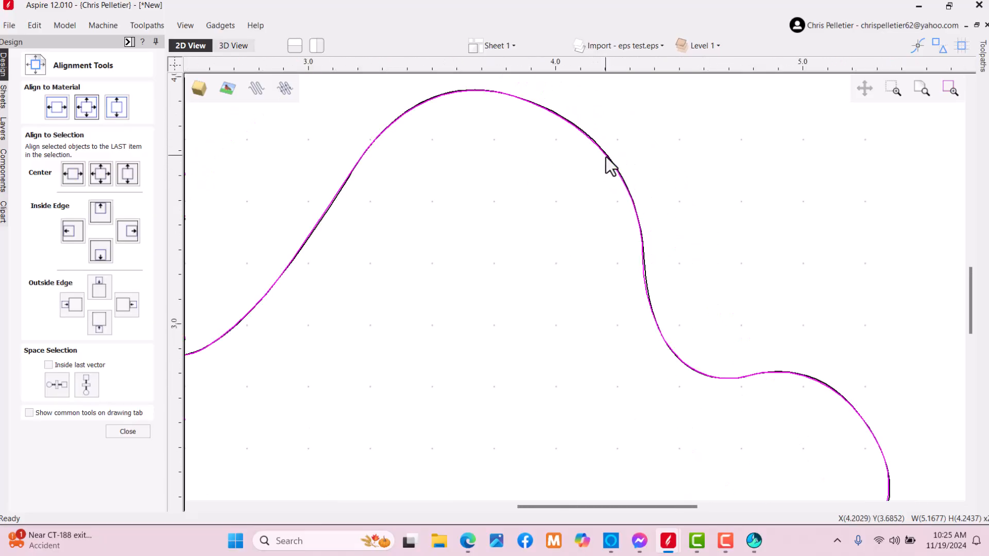
scroll(628, 335, down, 3)
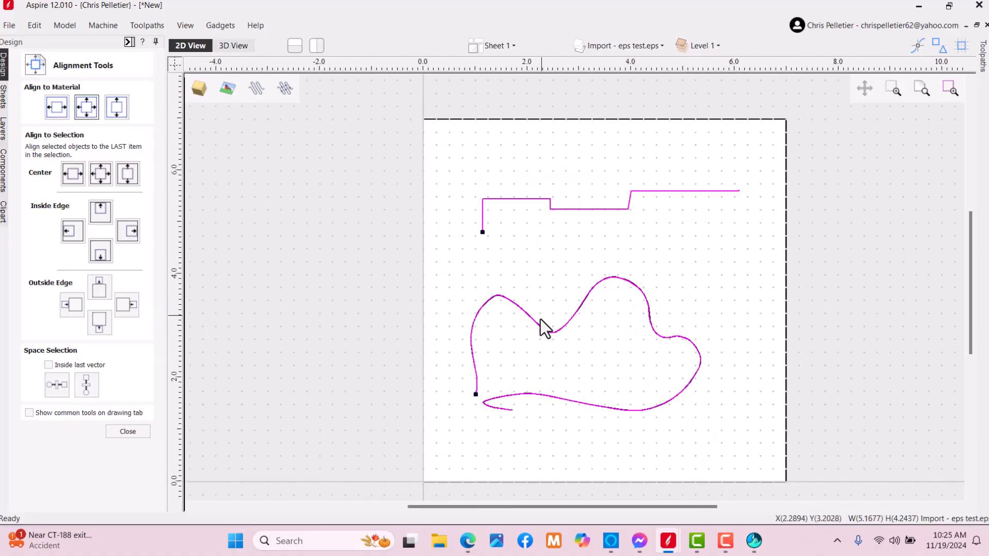
scroll(522, 321, up, 2)
scroll(512, 288, up, 2)
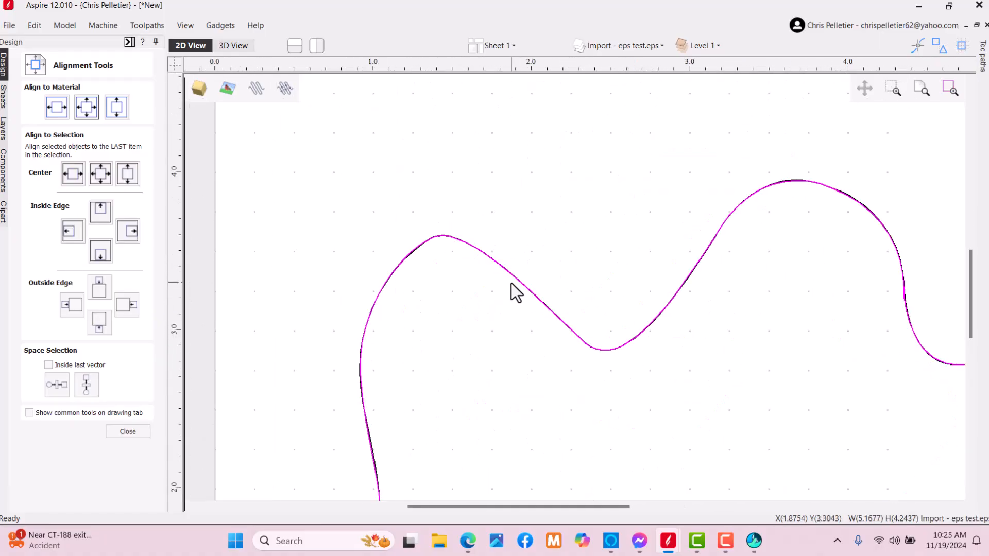
scroll(462, 293, up, 3)
scroll(724, 209, down, 3)
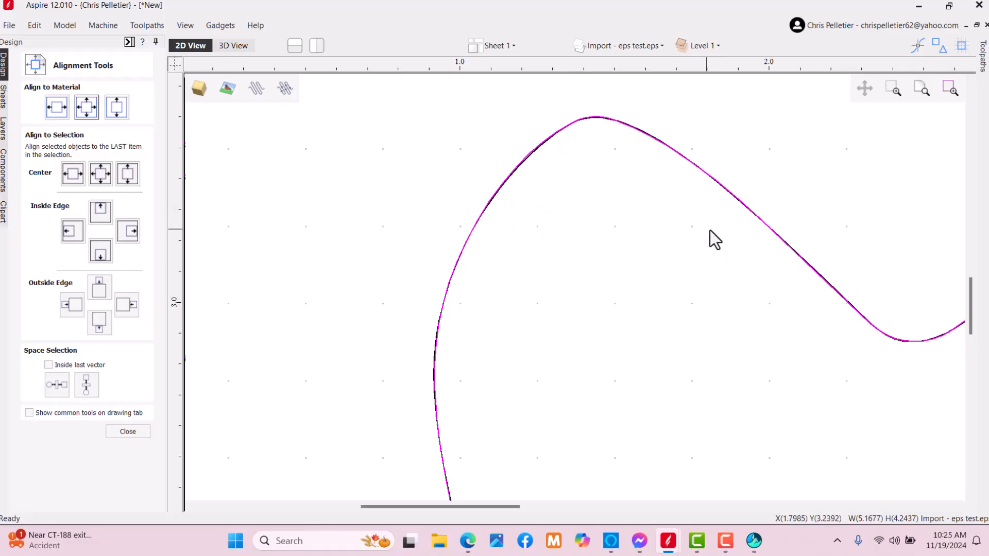
scroll(710, 230, down, 3)
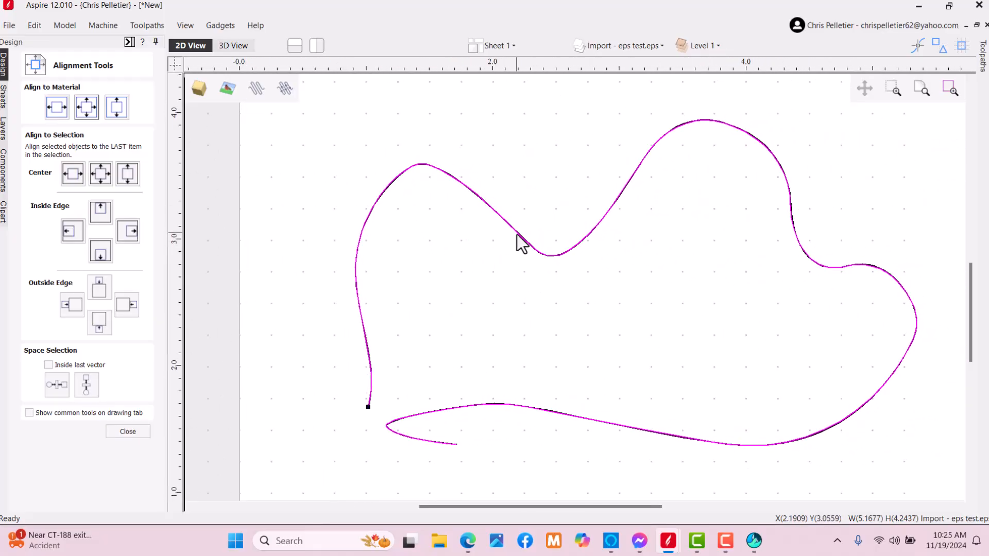
scroll(521, 243, up, 5)
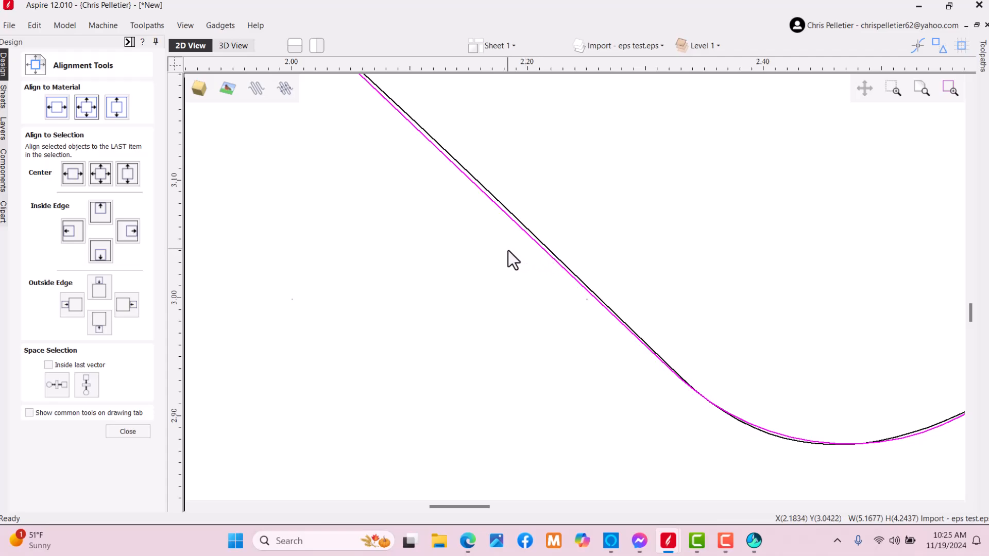
scroll(483, 197, down, 2)
scroll(483, 197, down, 3)
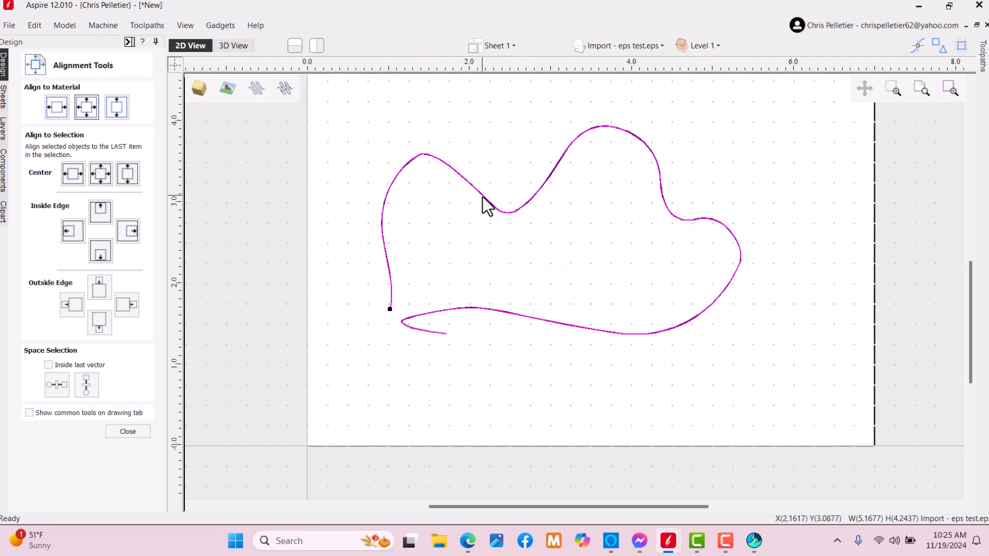
- Nudge the selected DXF vectors downward about 0.25 inch, away from the overlapping EPS vectors, and clear the selection
middle_drag(482, 209, 527, 265)
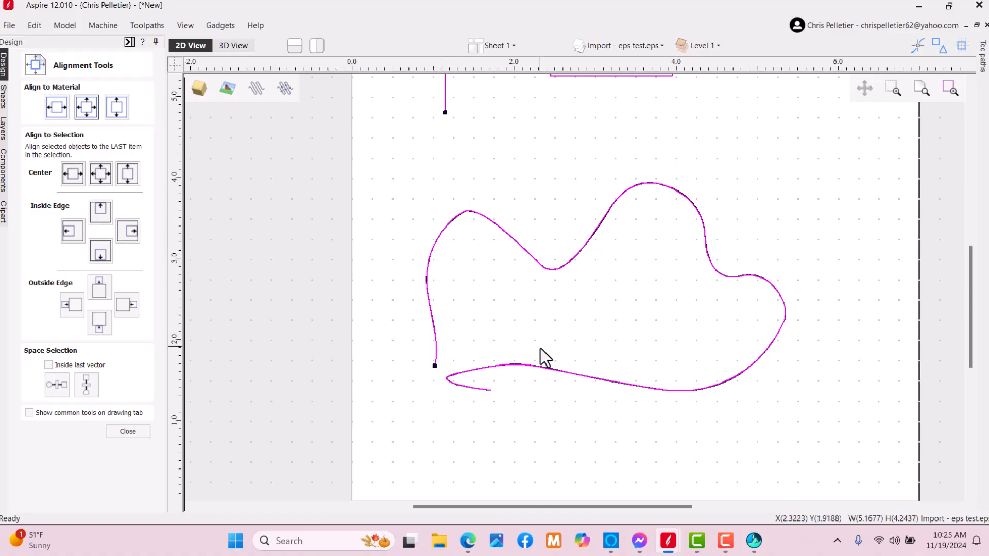
key(Down)
key(Down)
key(Down)
key(Down)
key(Down)
key(Down)
key(Down)
key(Down)
key(Down)
key(Down)
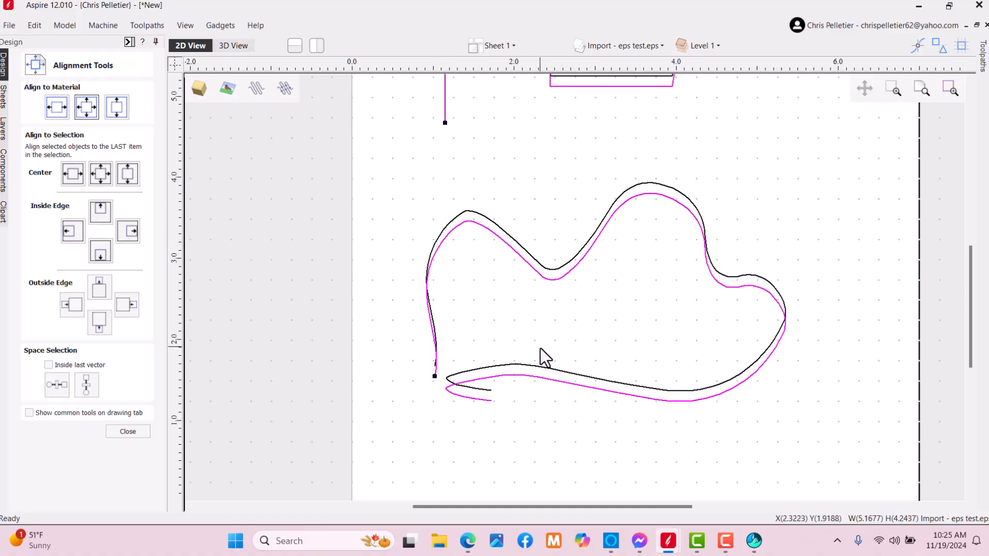
click(527, 197)
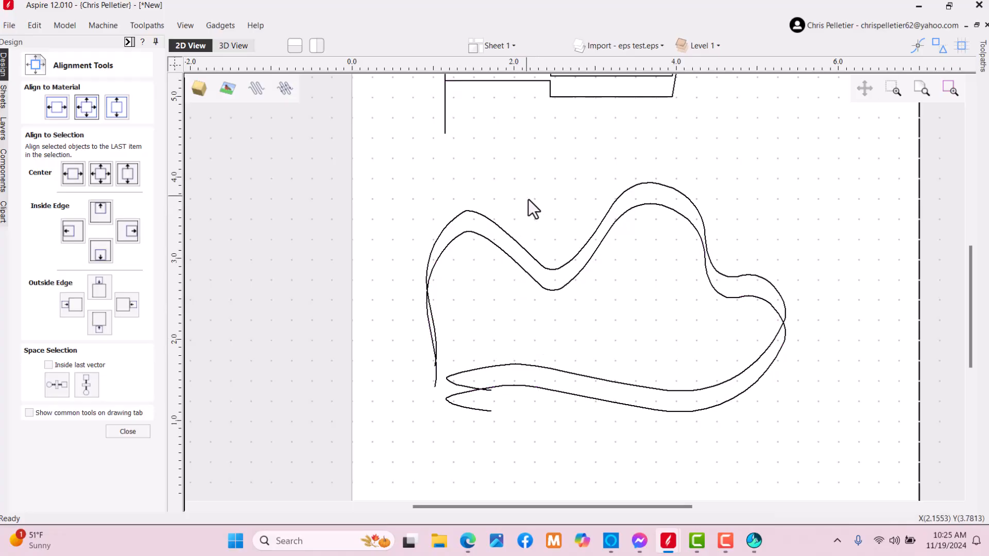
- Select all the DXF and EPS vectors and enter node editing mode, ungrouping the grouped objects
scroll(690, 404, down, 4)
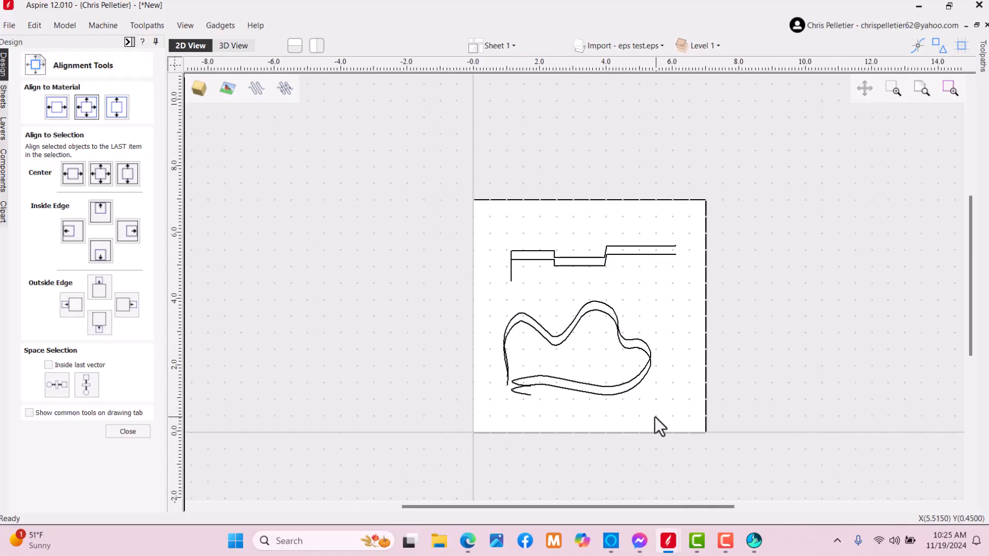
drag(655, 416, 407, 221)
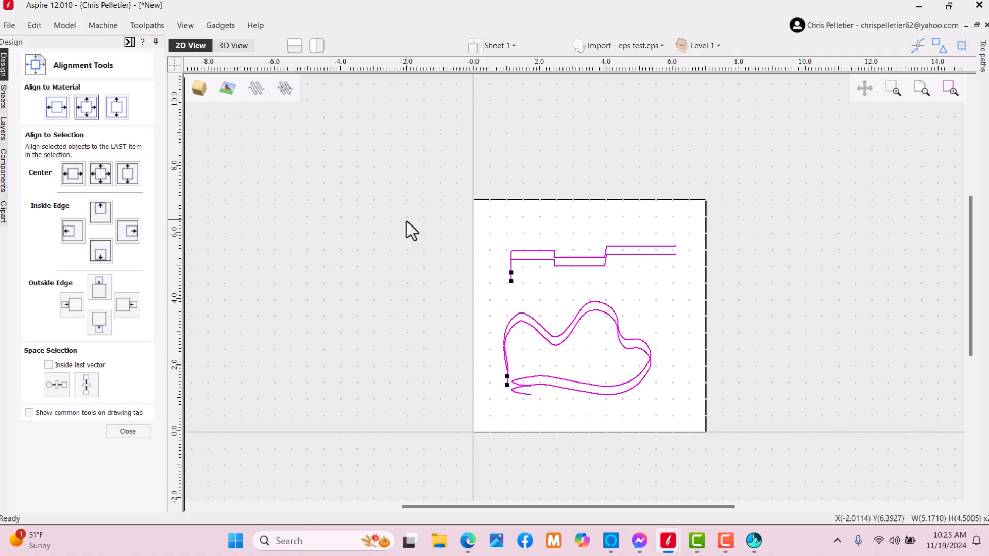
key(n)
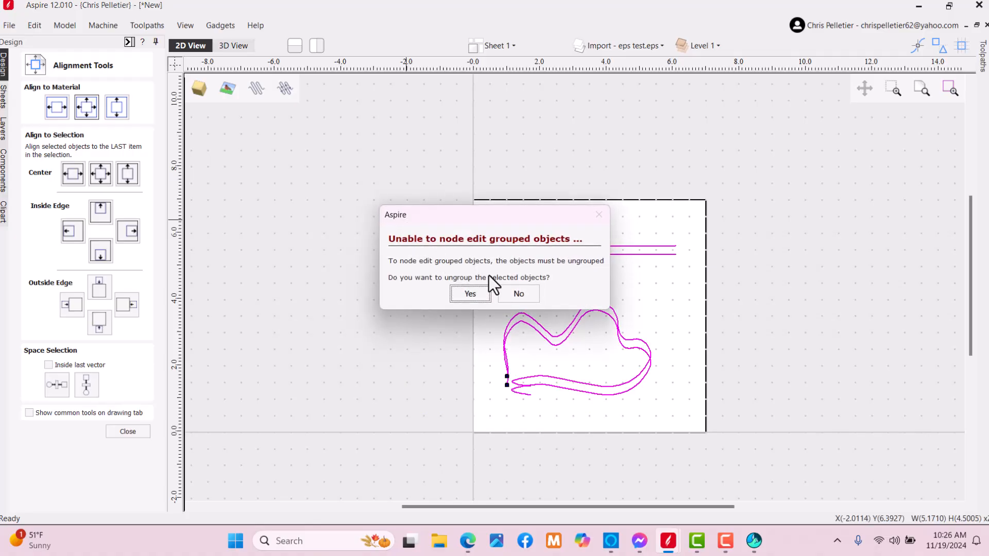
click(486, 294)
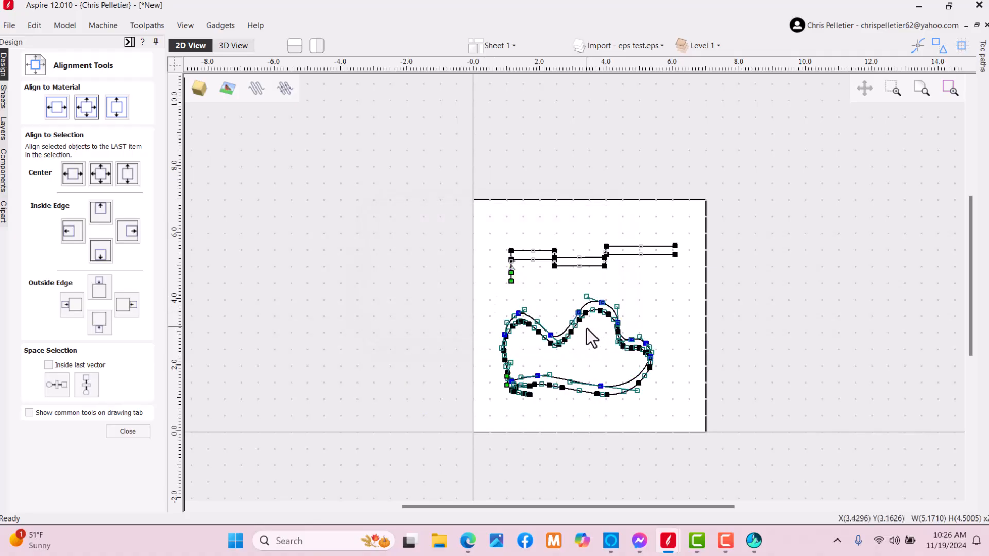
- Compare the nodes along the fitted DXF curve and the EPS curve, and close the alignment tools
scroll(587, 330, up, 3)
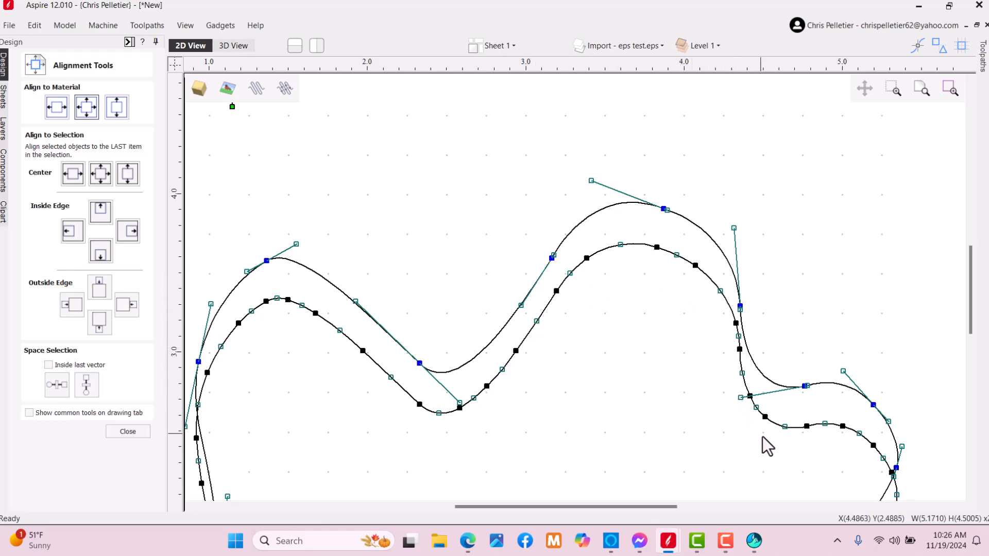
scroll(713, 256, up, 5)
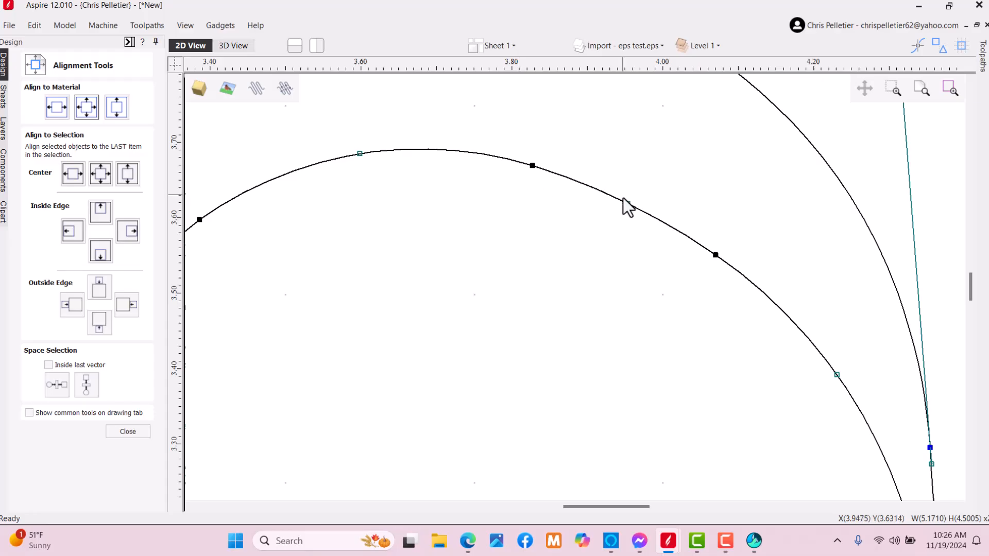
scroll(464, 211, down, 5)
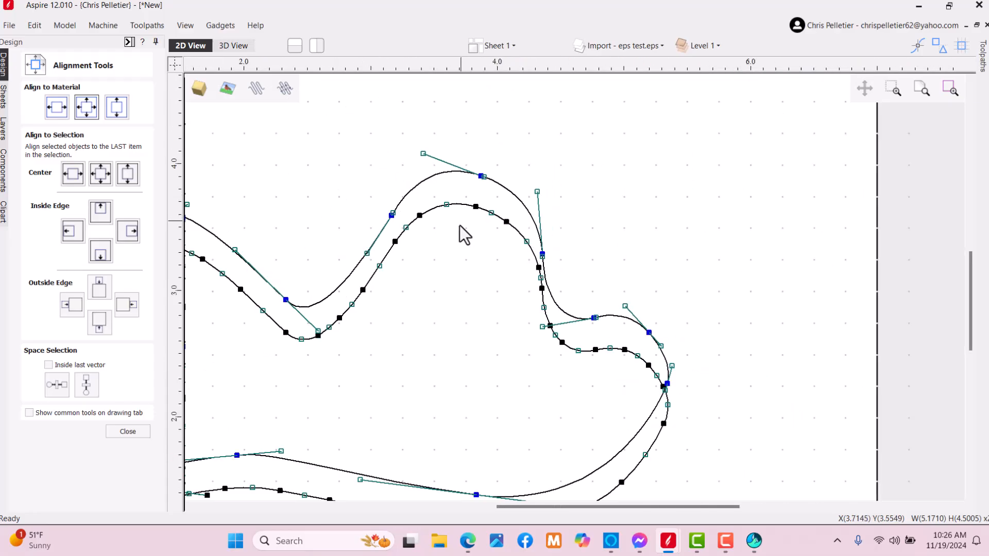
middle_drag(328, 339, 392, 308)
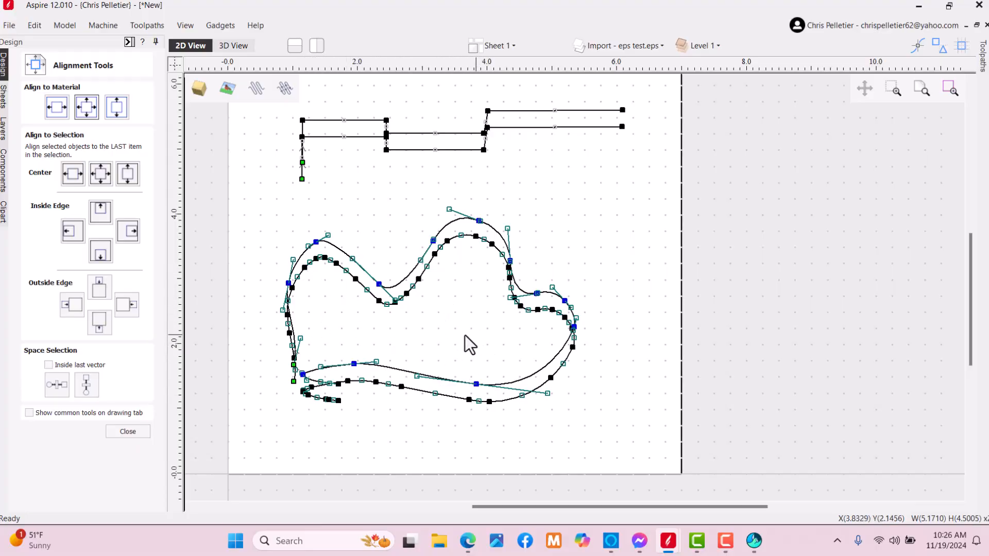
scroll(404, 307, up, 3)
scroll(402, 299, up, 2)
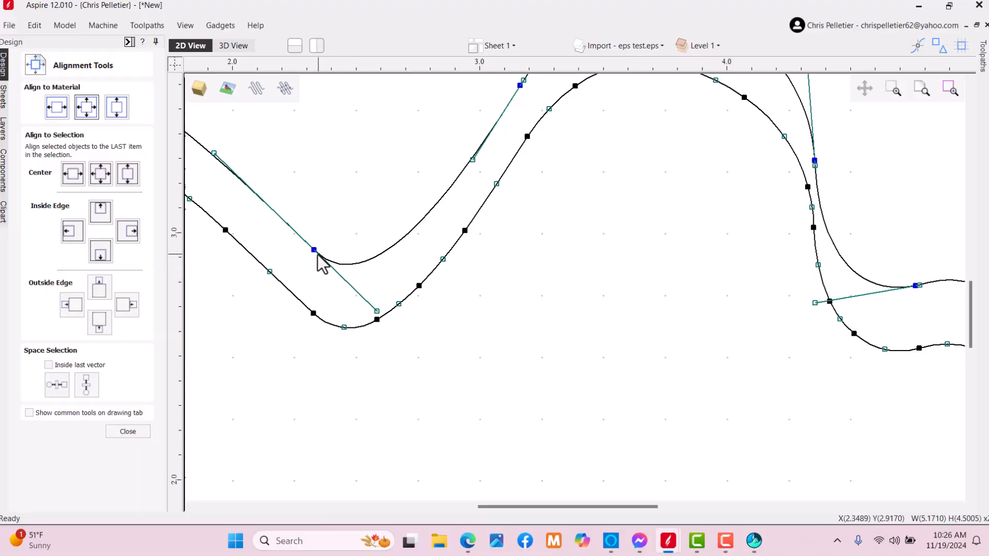
scroll(391, 249, down, 2)
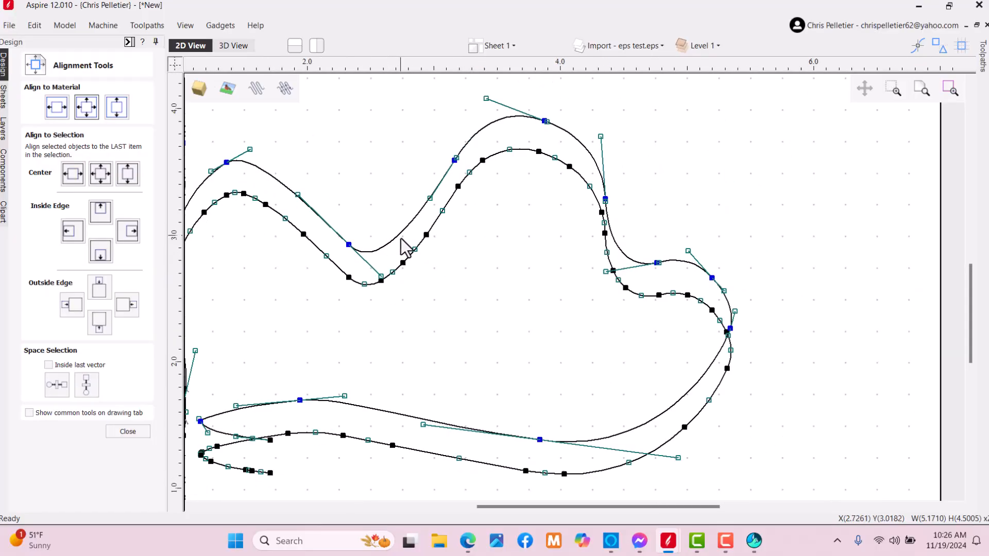
scroll(471, 298, down, 2)
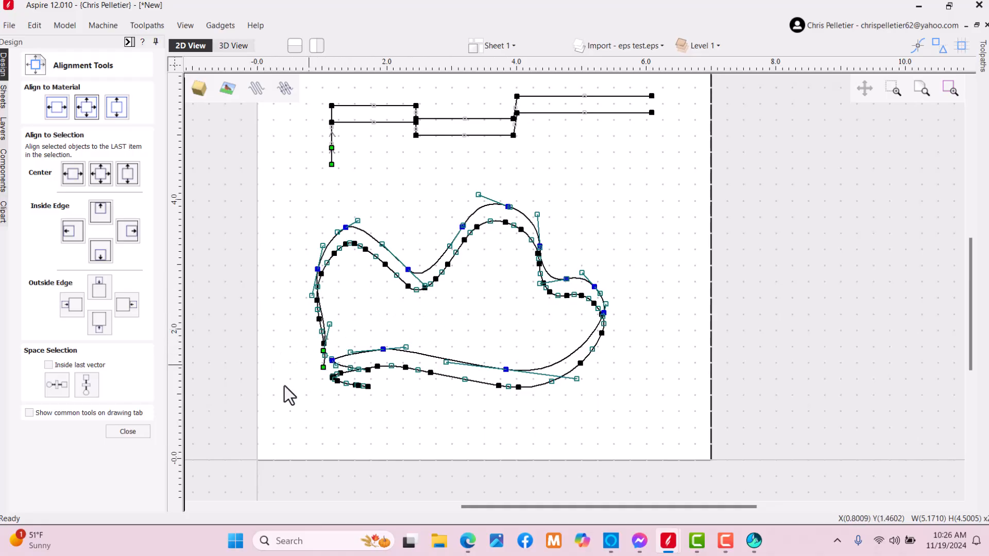
click(117, 430)
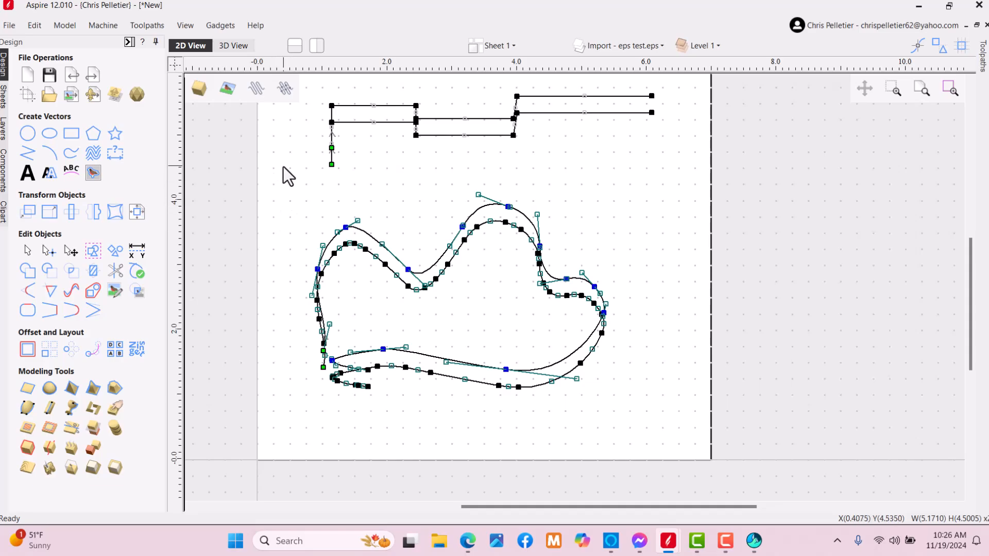
middle_drag(289, 175, 320, 215)
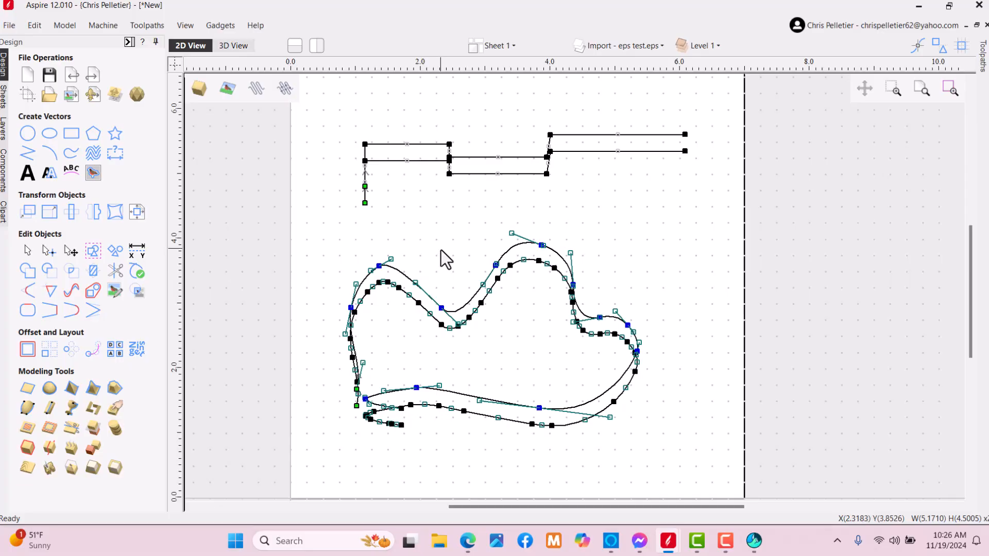
middle_drag(413, 230, 377, 211)
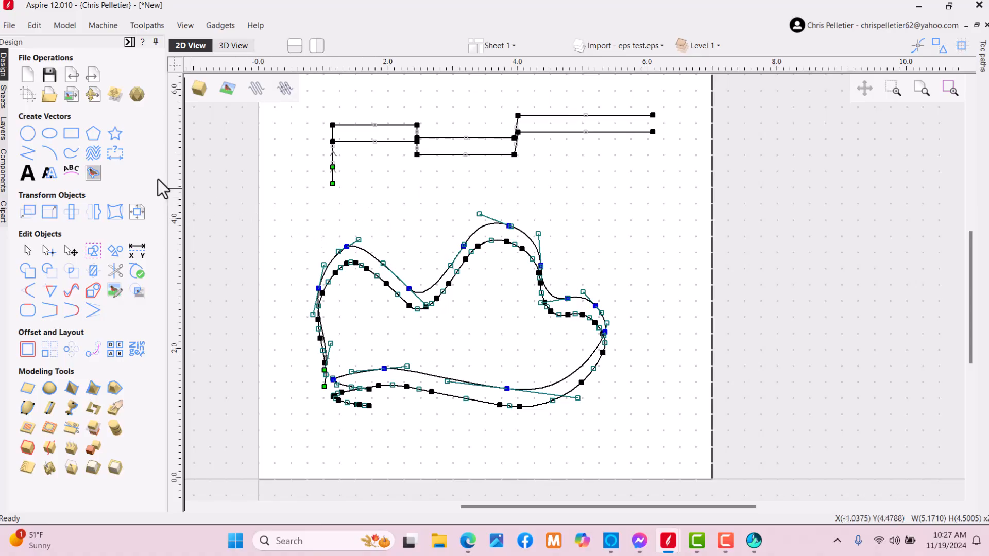
- Open the list of file formats available for exporting the selected vectors
click(7, 24)
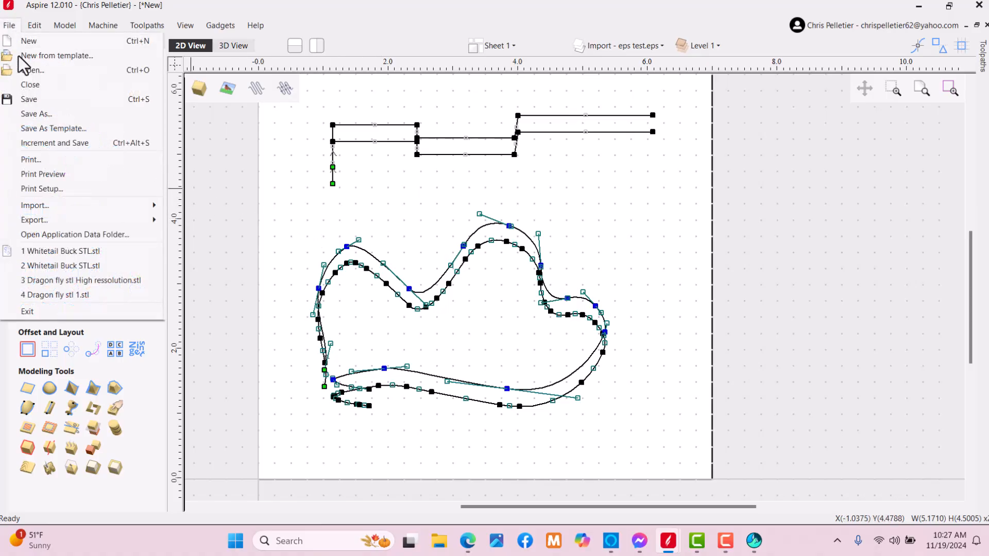
mouse_move(68, 220)
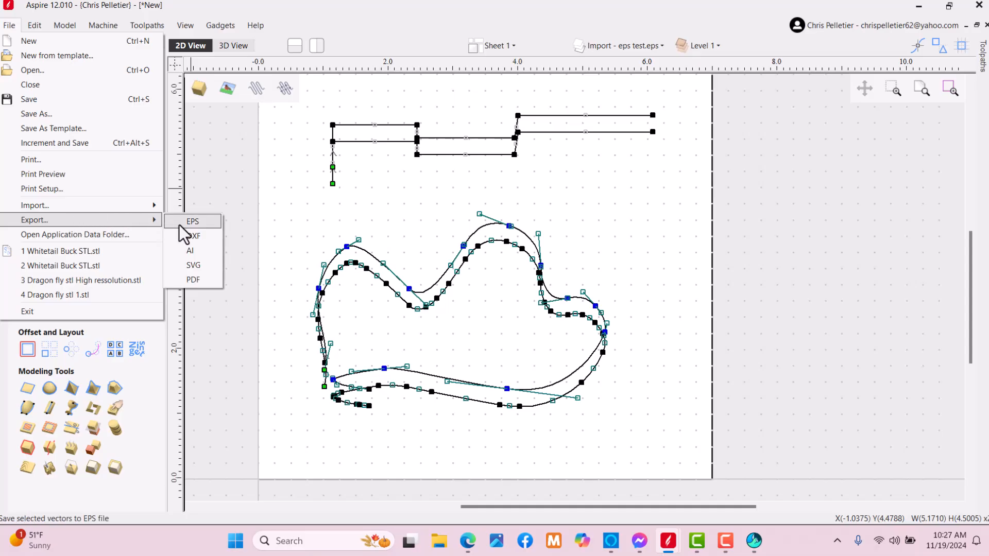